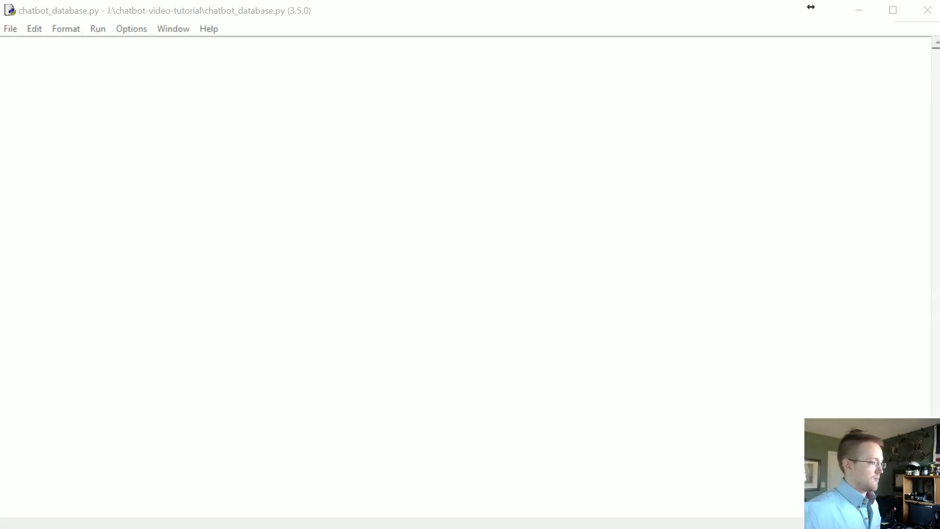
Step: View the 2010 archives, then open the 2015 folder and select RC_2015-02
{"action": "left_click_drag", "start_coordinate": [341, 50], "coordinate": [326, 42]}
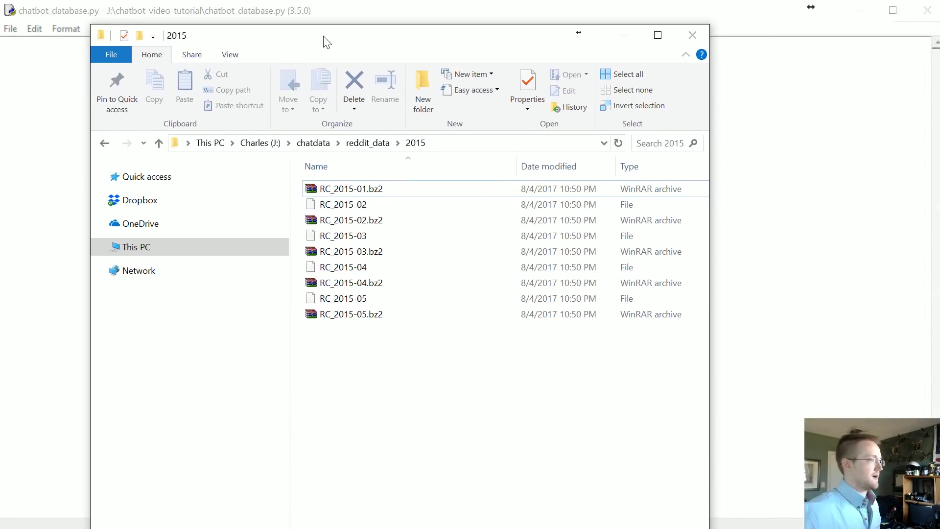
{"action": "left_click", "coordinate": [368, 143]}
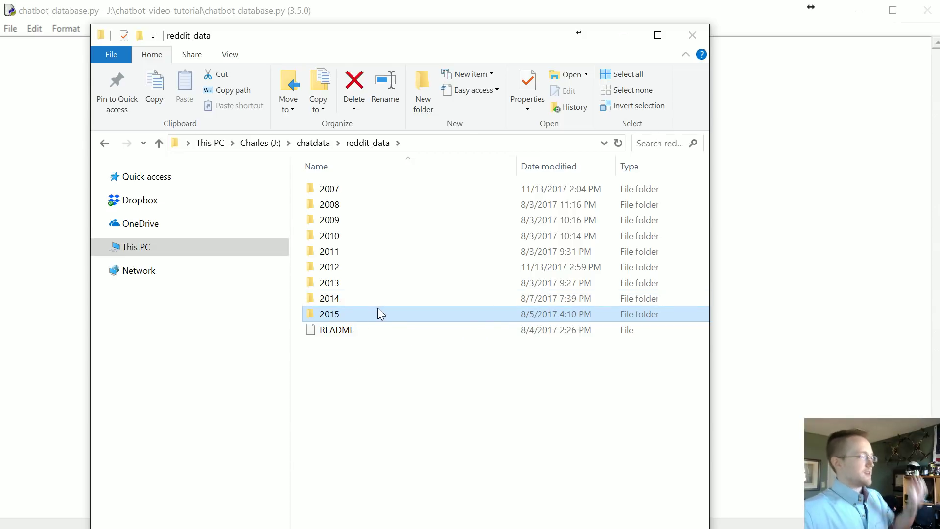
{"action": "double_click", "coordinate": [351, 235]}
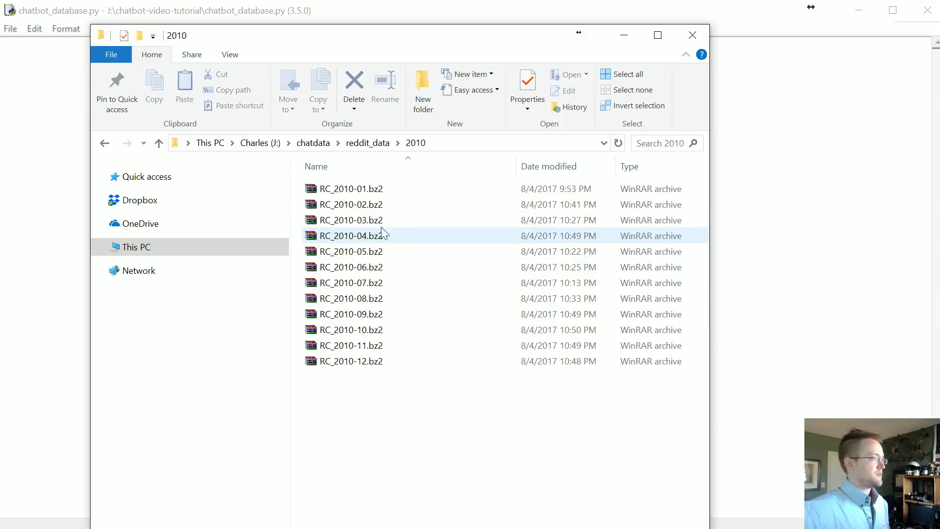
{"action": "left_click", "coordinate": [368, 141]}
{"action": "double_click", "coordinate": [356, 314]}
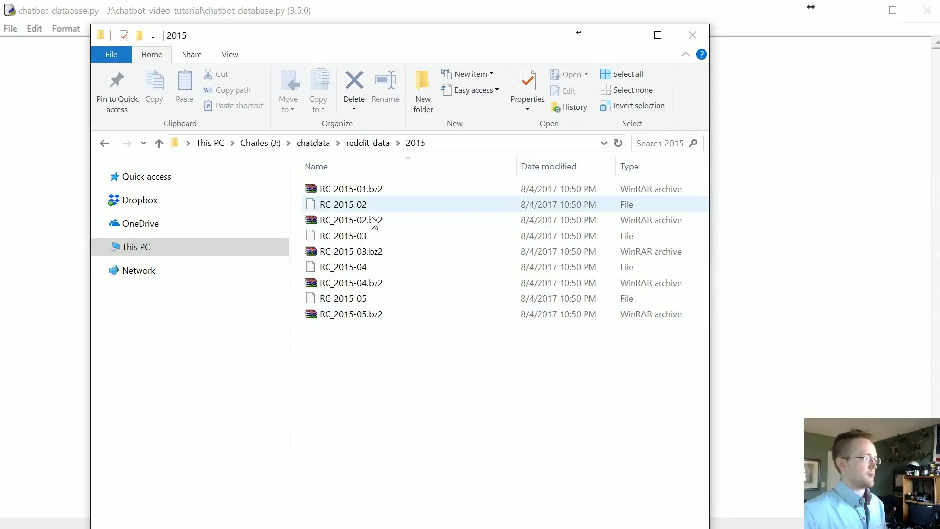
{"action": "left_click", "coordinate": [373, 207]}
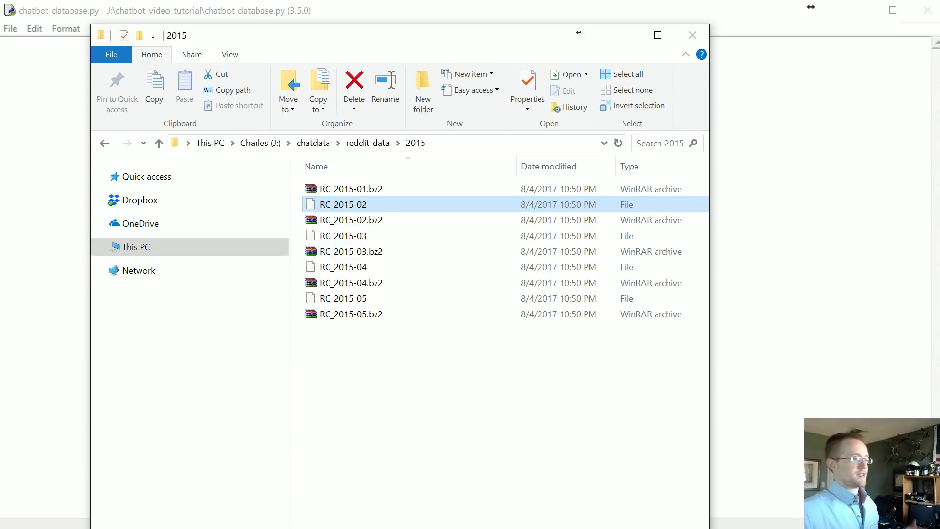
Step: Bring the Sublime Text JSON sample into view and highlight the comment record
{"action": "left_click", "coordinate": [623, 35]}
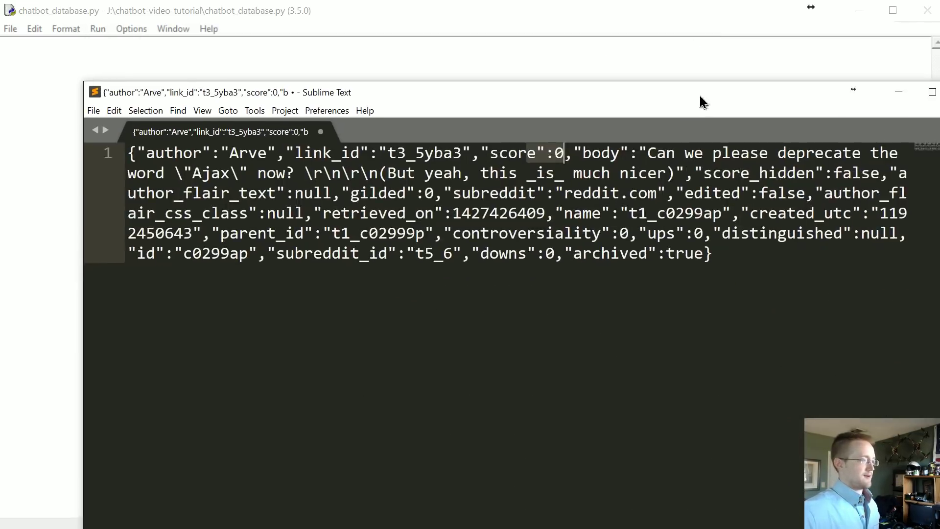
{"action": "left_click_drag", "start_coordinate": [700, 100], "coordinate": [652, 46]}
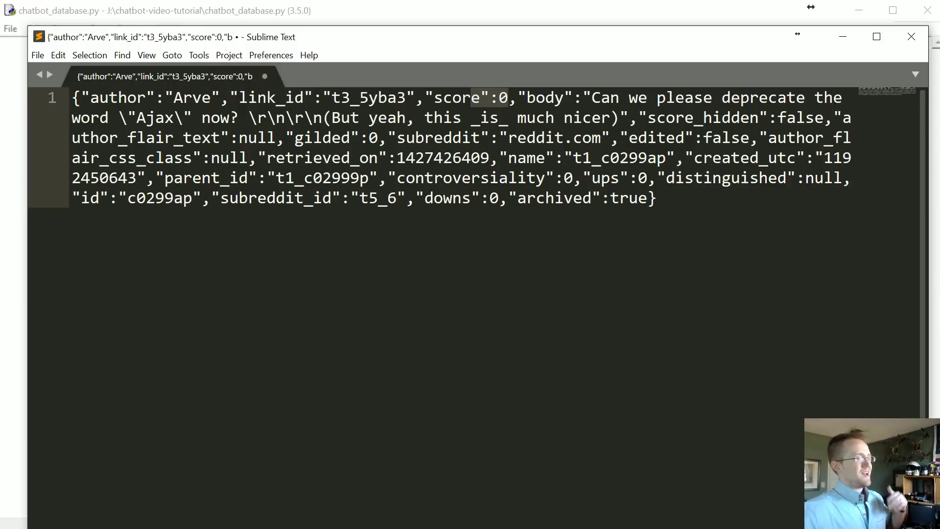
{"action": "mouse_move", "coordinate": [655, 198]}
{"action": "left_mouse_down"}
{"action": "mouse_move", "coordinate": [118, 117]}
{"action": "mouse_move", "coordinate": [41, 73]}
{"action": "left_mouse_up"}
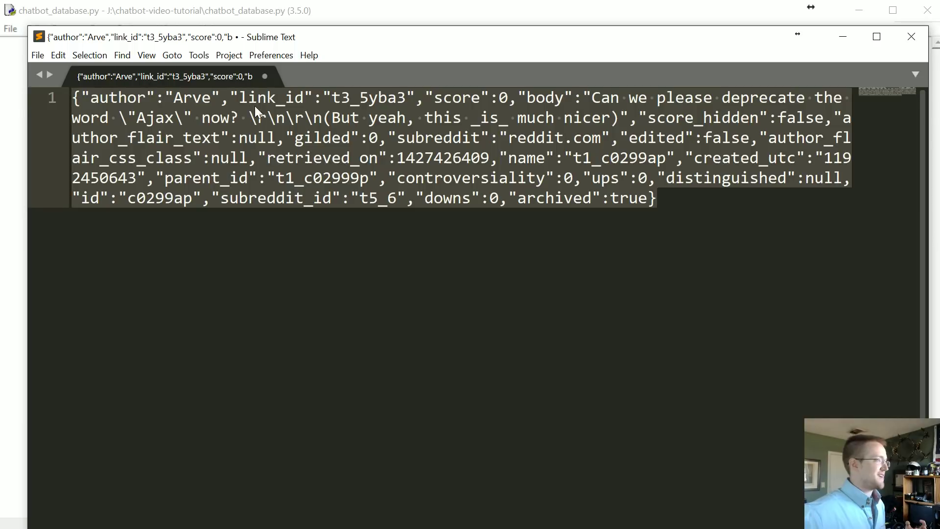
{"action": "left_click", "coordinate": [118, 98]}
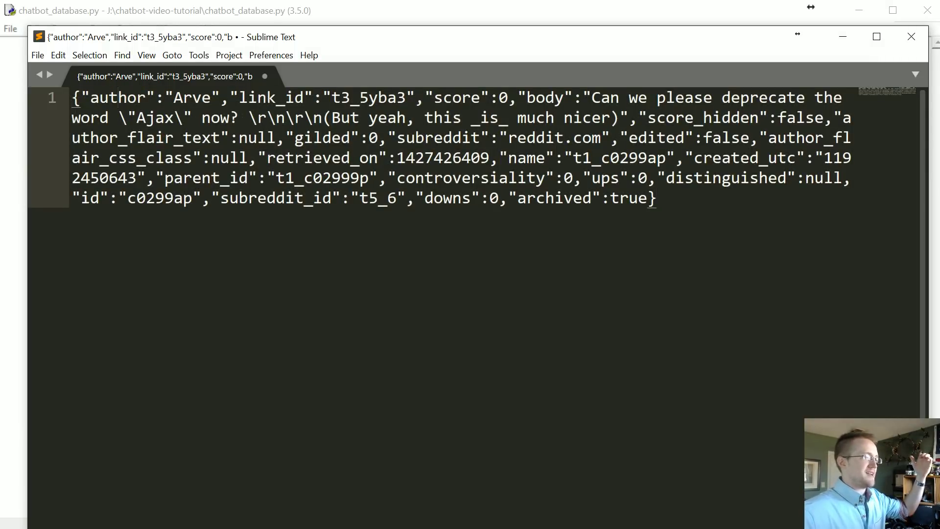
Step: Highlight the author value Arve and the link_id field
{"action": "double_click", "coordinate": [192, 98]}
{"action": "left_click", "coordinate": [220, 98]}
{"action": "left_click_drag", "start_coordinate": [221, 97], "coordinate": [72, 98]}
{"action": "double_click", "coordinate": [204, 103]}
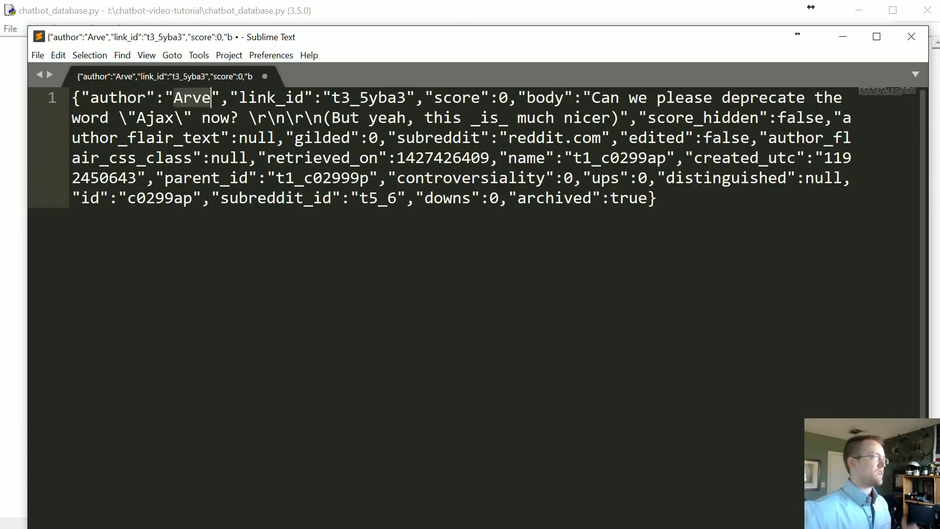
{"action": "left_click_drag", "start_coordinate": [246, 98], "coordinate": [359, 97]}
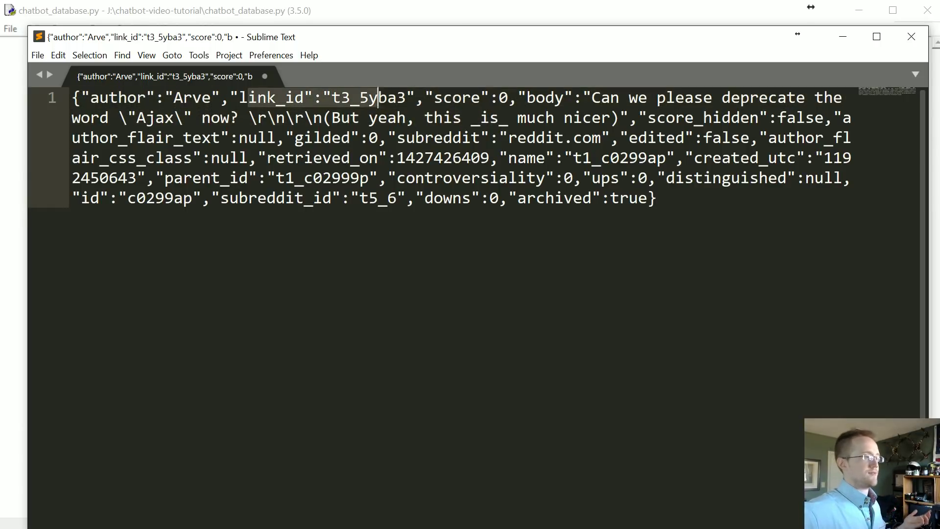
{"action": "left_click", "coordinate": [378, 118]}
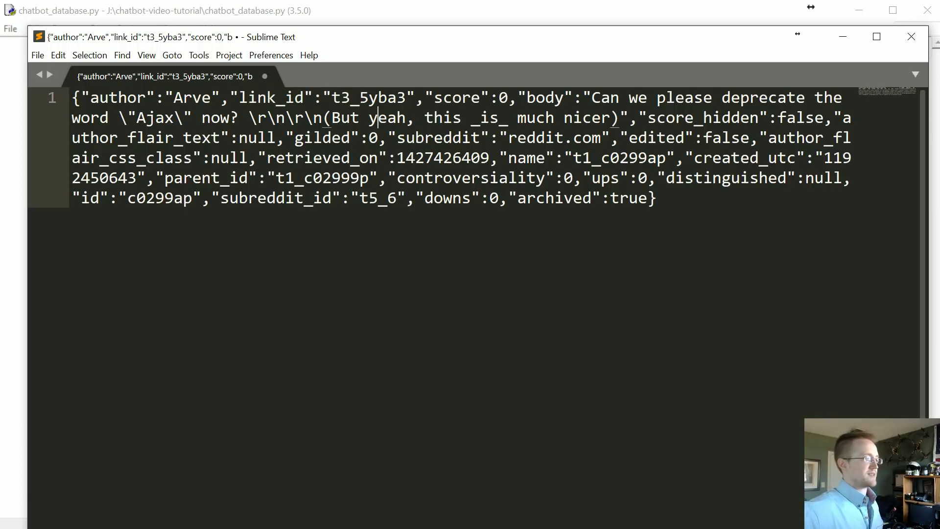
{"action": "double_click", "coordinate": [526, 158]}
{"action": "left_click_drag", "start_coordinate": [666, 157], "coordinate": [572, 157]}
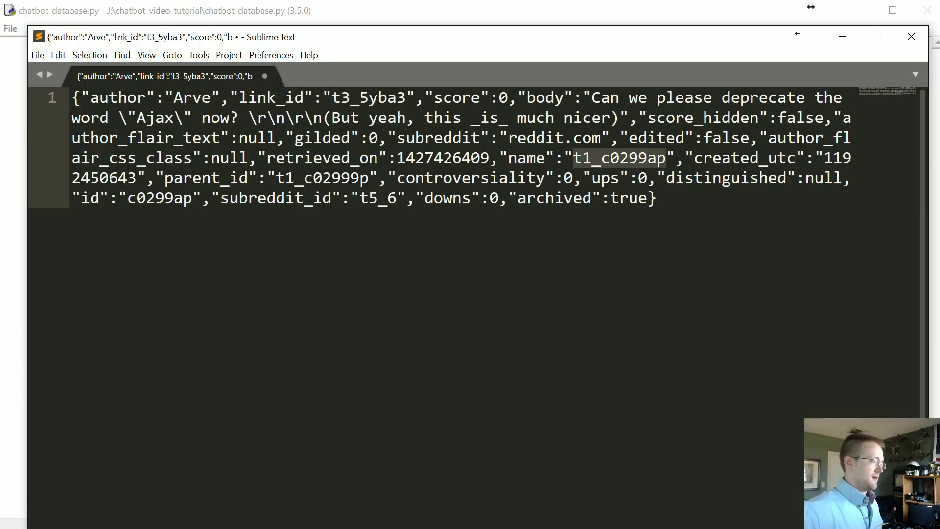
{"action": "left_click_drag", "start_coordinate": [694, 158], "coordinate": [824, 157]}
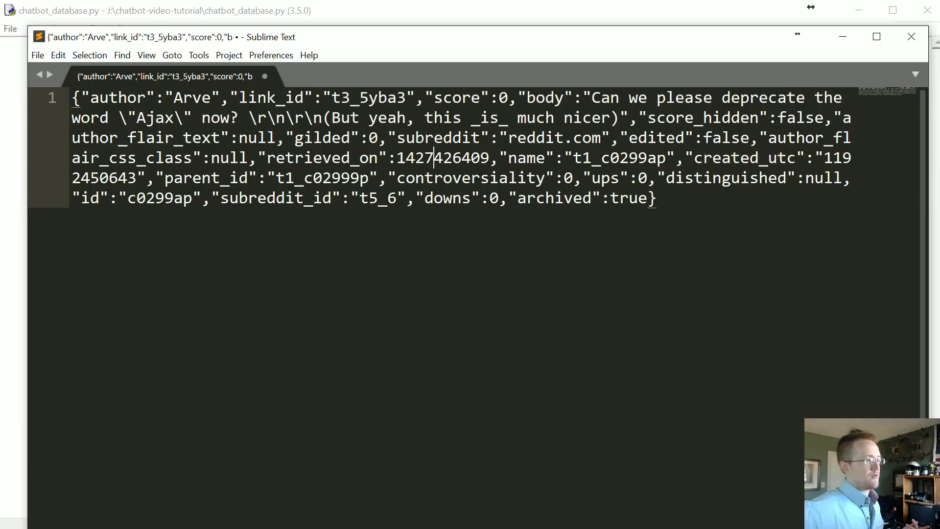
{"action": "double_click", "coordinate": [434, 157]}
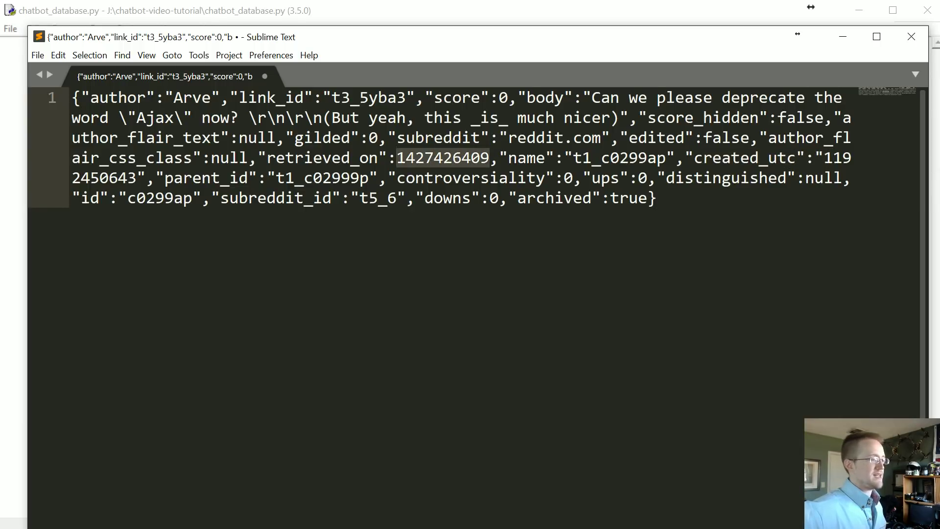
{"action": "left_click_drag", "start_coordinate": [760, 138], "coordinate": [386, 177]}
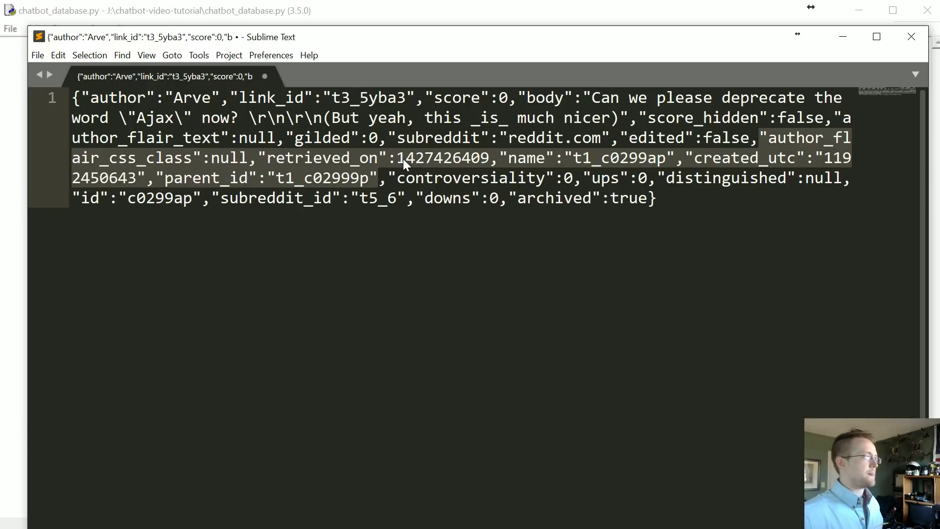
{"action": "double_click", "coordinate": [459, 98]}
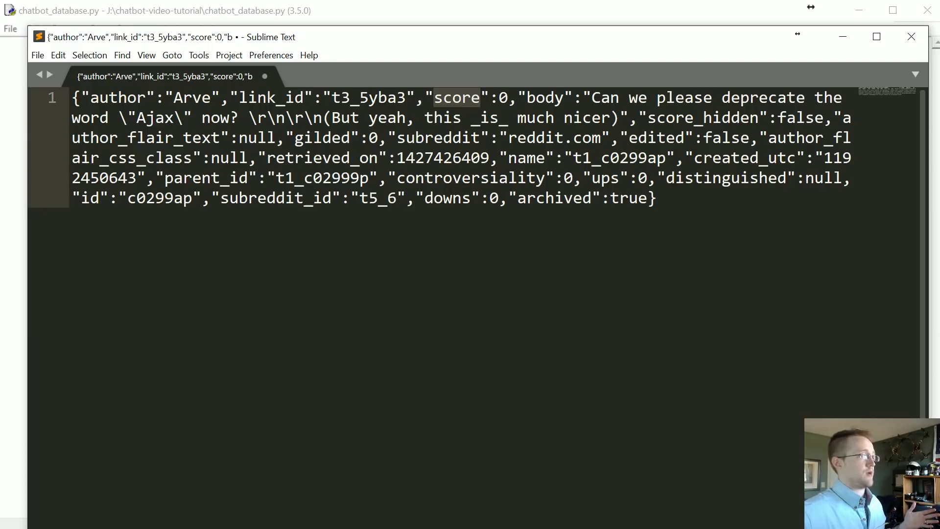
Step: Highlight the gilded, score and downs keys, then minimize the Sublime Text window
{"action": "double_click", "coordinate": [324, 139]}
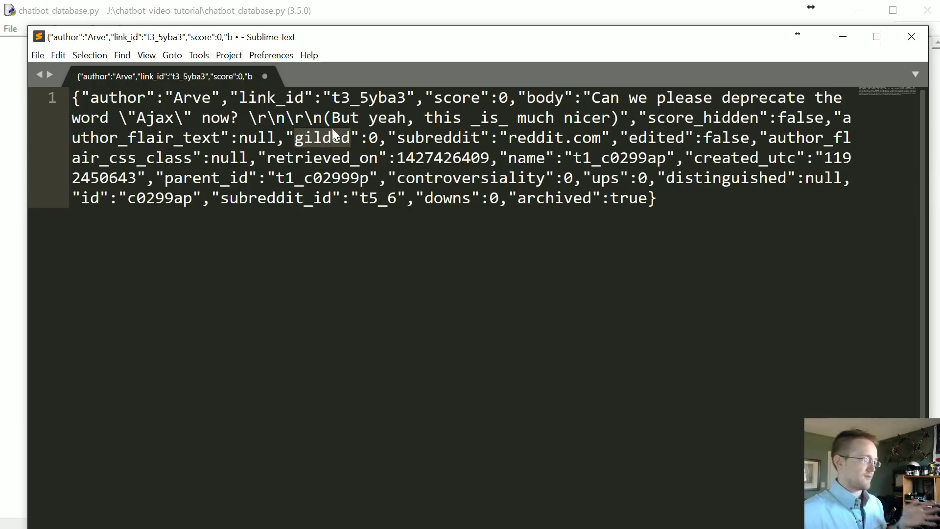
{"action": "double_click", "coordinate": [453, 98]}
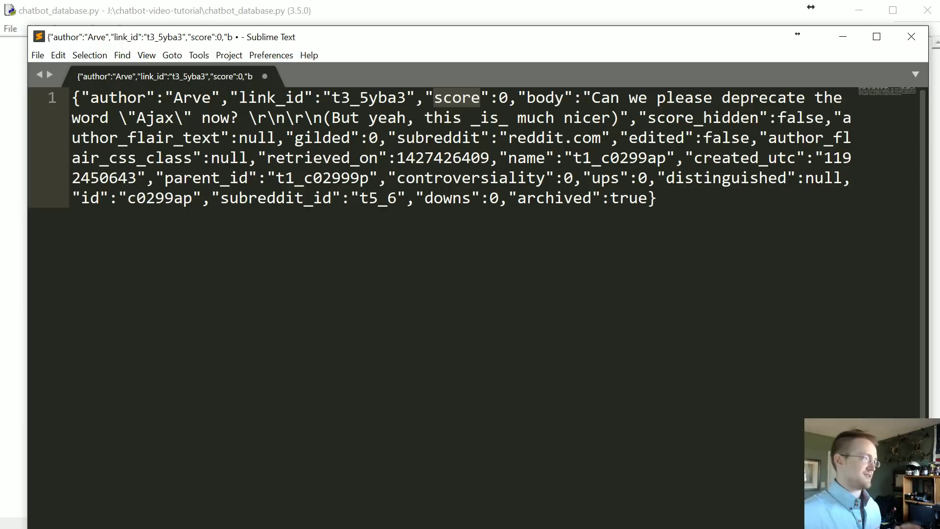
{"action": "left_click", "coordinate": [655, 197]}
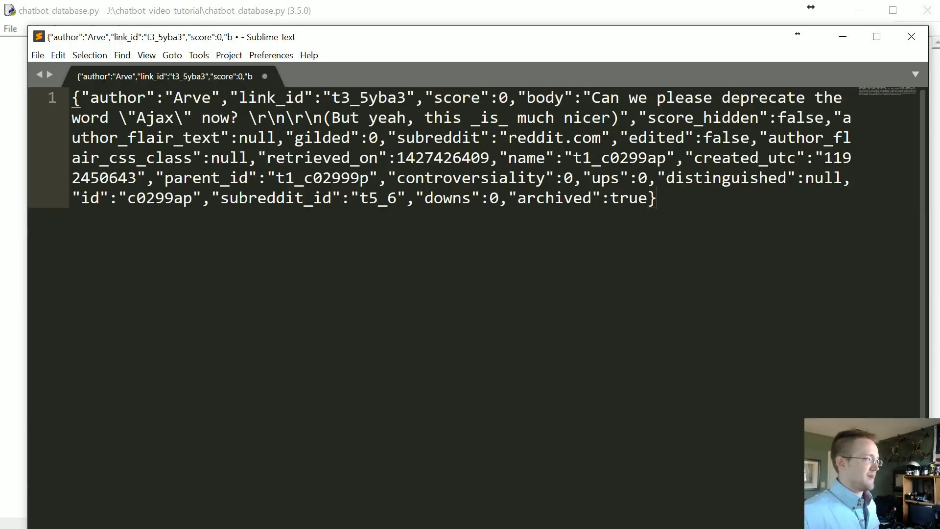
{"action": "double_click", "coordinate": [424, 198]}
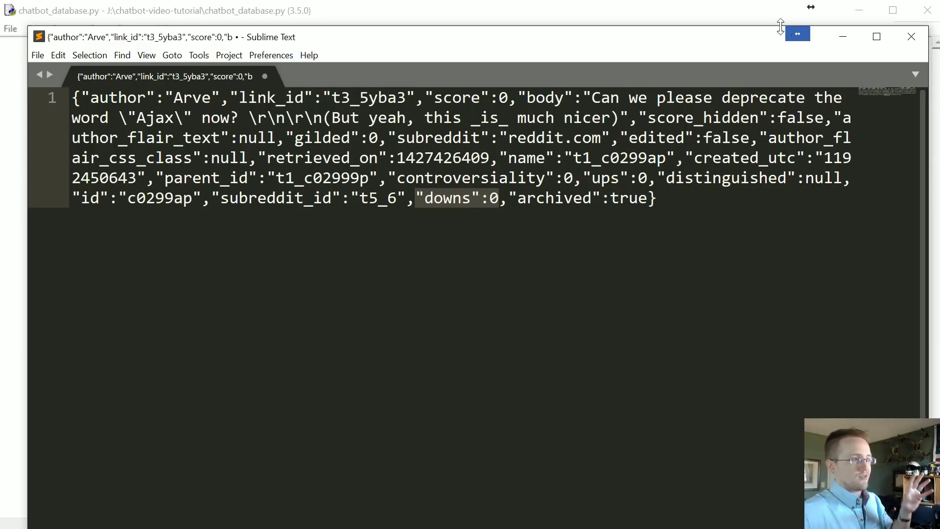
{"action": "left_click", "coordinate": [851, 40]}
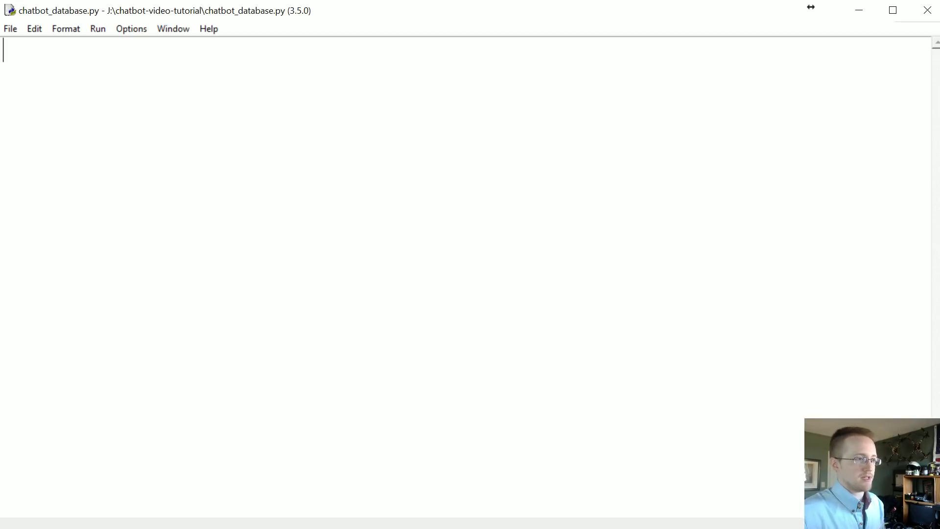
{"action": "type", "text": "i"}
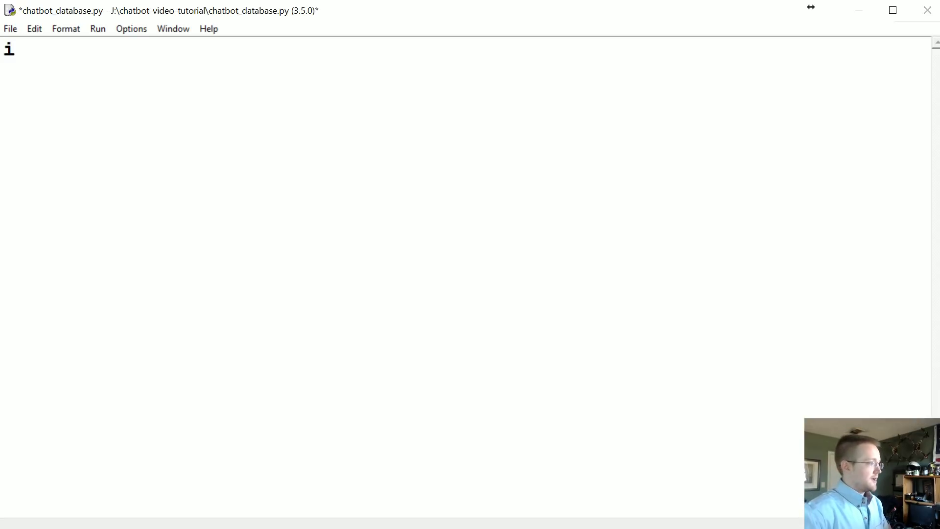
{"action": "type", "text": "mport sqlite3 "}
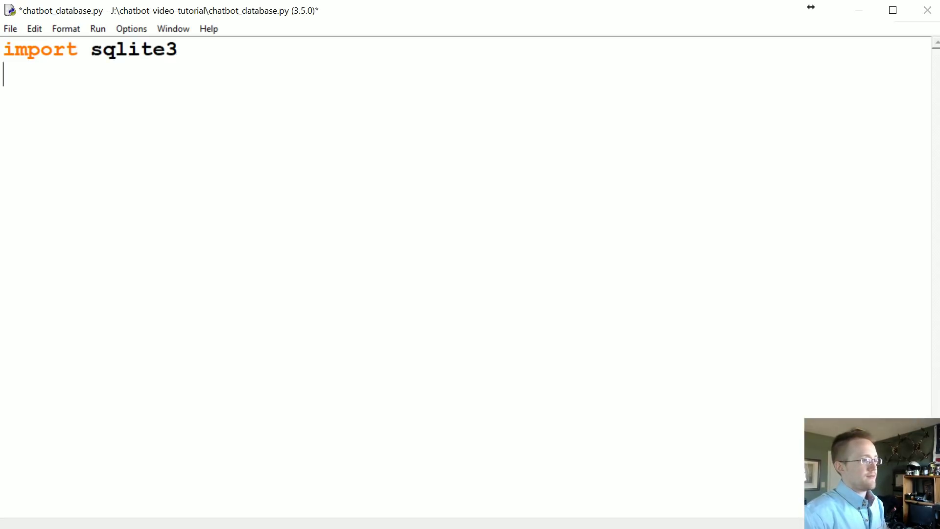
{"action": "type", "text": "import json "}
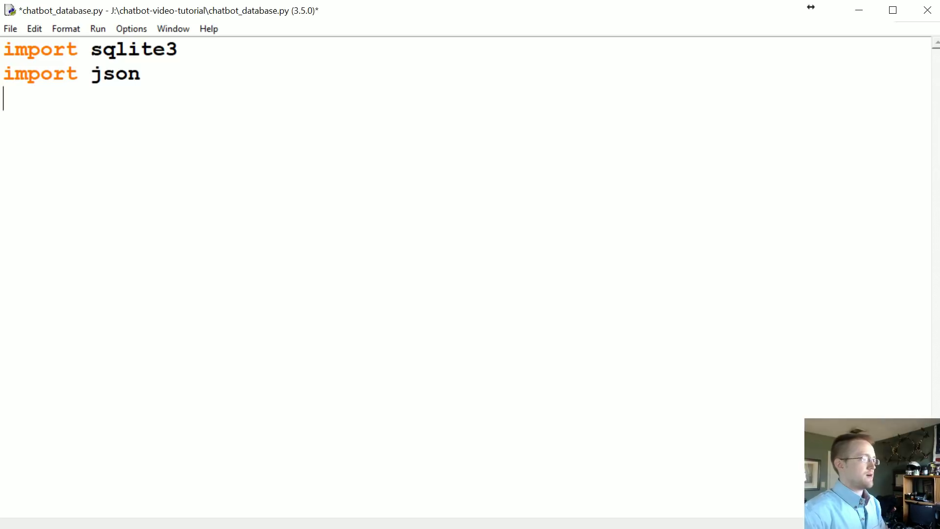
{"action": "type", "text": "from datetime import datetime"}
Step: Step through the sqlite3, json and datetime import lines
{"action": "key", "text": "Up"}
{"action": "key", "text": "Up"}
{"action": "key", "text": "shift+Home"}
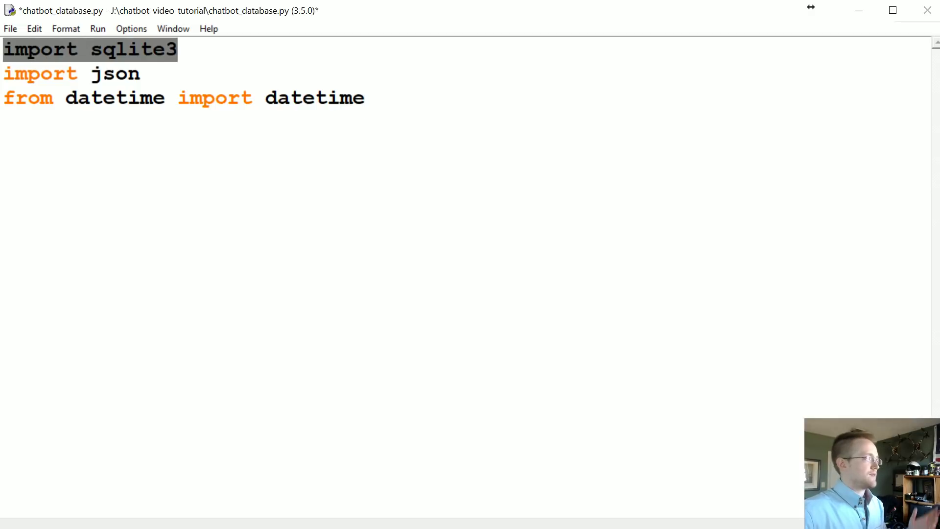
{"action": "key", "text": "Down"}
{"action": "key", "text": "End"}
{"action": "key", "text": "ctrl+shift+Left"}
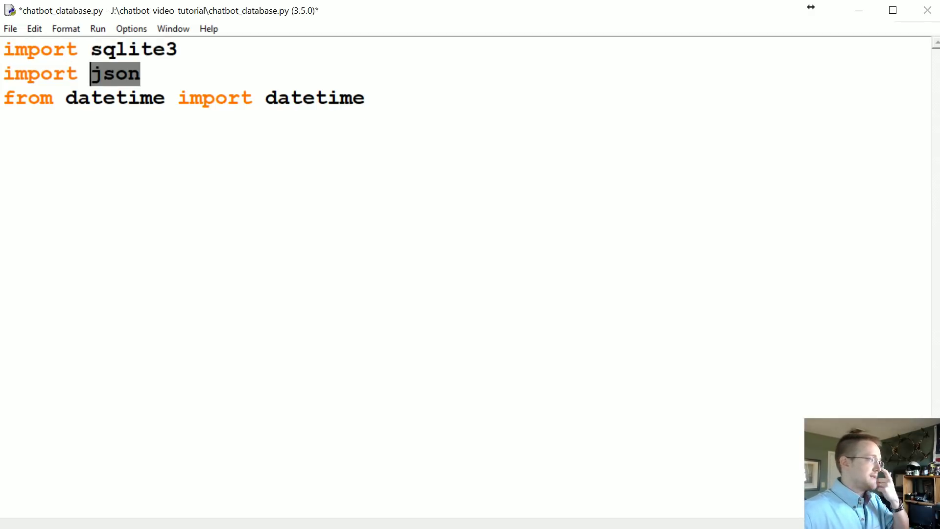
{"action": "key", "text": "Down"}
{"action": "key", "text": "End"}
{"action": "key", "text": "ctrl+shift+Left"}
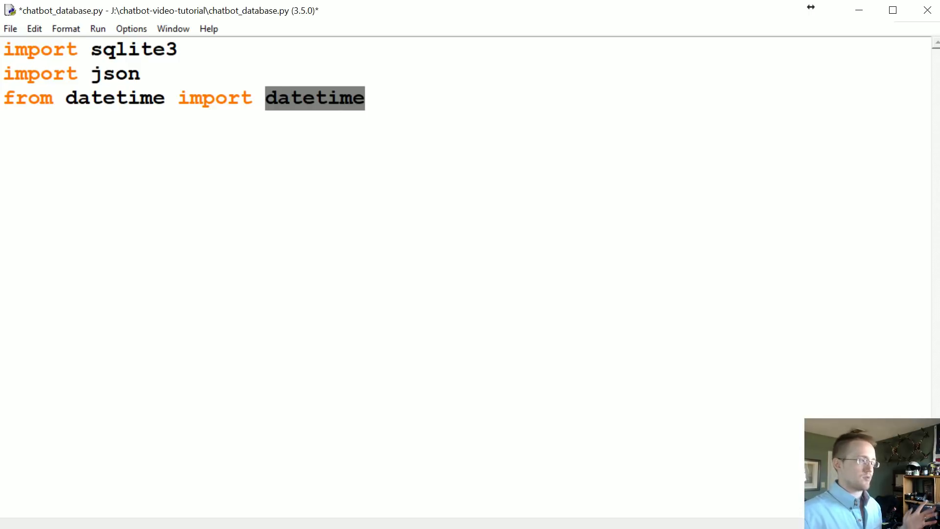
Step: Add timeframe = '2015-05' below the imports and switch to the 2015 folder
{"action": "key", "text": "Right"}
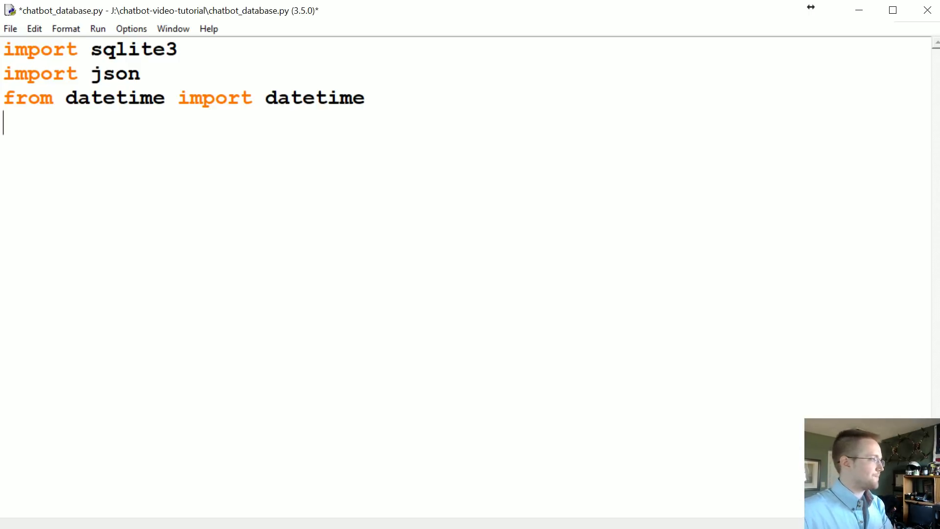
{"action": "type", "text": "timeframe ="}
{"action": "key", "text": "Left"}
{"action": "type", "text": "2015-05"}
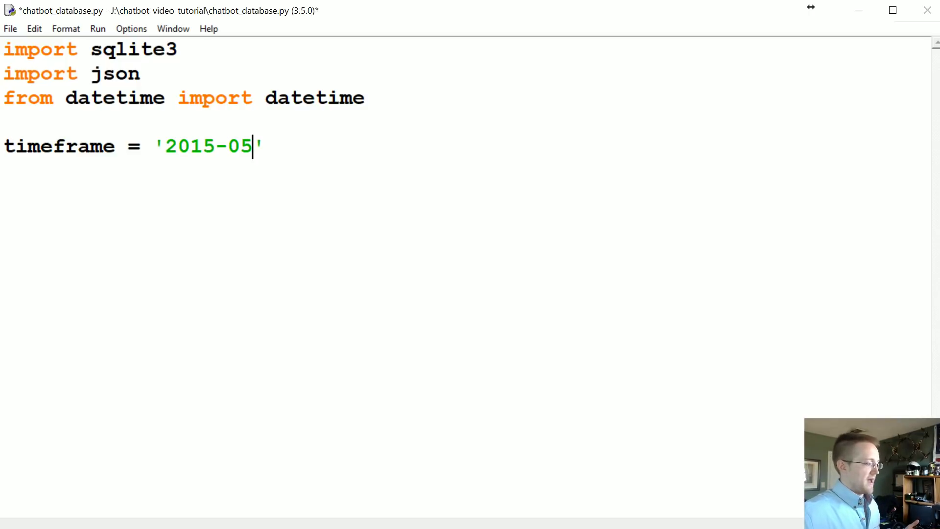
{"action": "key", "text": "alt+Tab"}
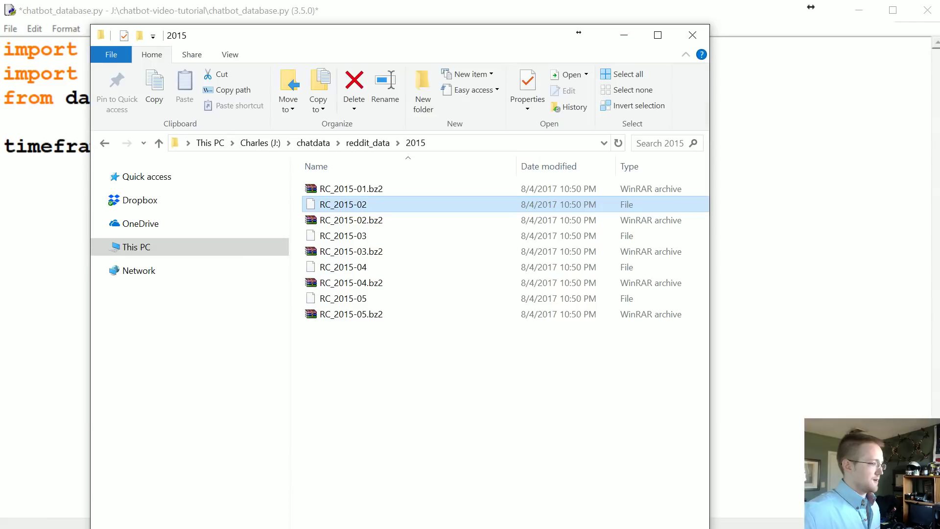
Step: Select RC_2015-05, minimize the Explorer window, and check the '2015-05' value in IDLE
{"action": "left_click", "coordinate": [364, 298]}
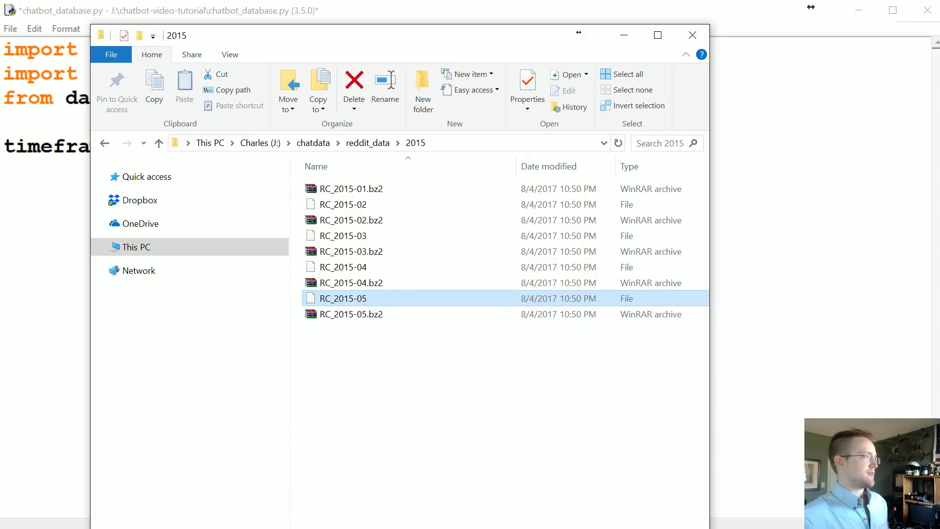
{"action": "left_click_drag", "start_coordinate": [494, 42], "coordinate": [512, 136]}
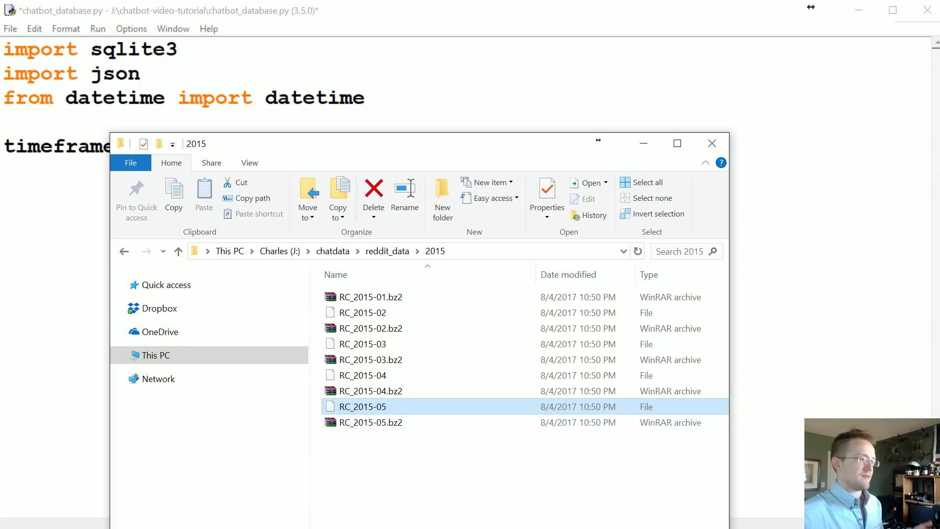
{"action": "left_click", "coordinate": [643, 142]}
{"action": "left_click_drag", "start_coordinate": [152, 146], "coordinate": [267, 146]}
{"action": "left_click", "coordinate": [268, 146]}
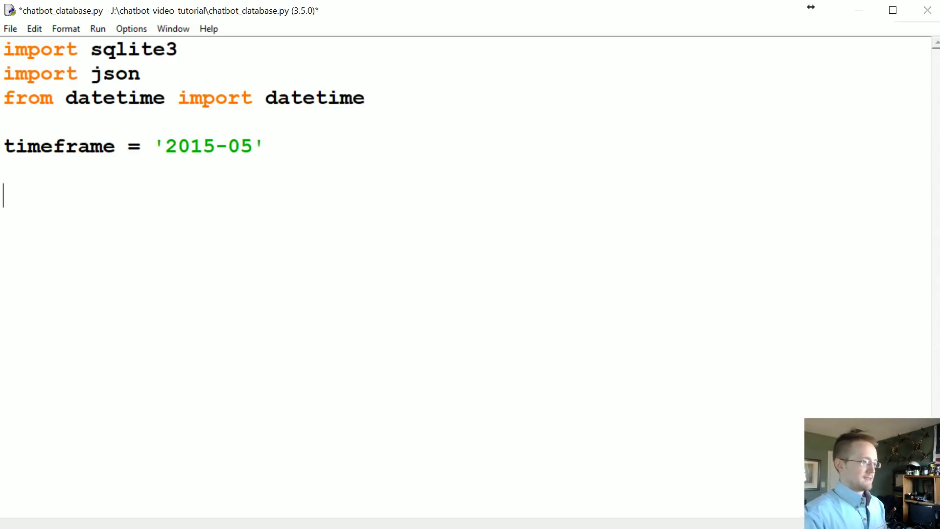
Step: Add an empty sql_transaction list below timeframe
{"action": "key", "text": "Return"}
{"action": "type", "text": "sql_"}
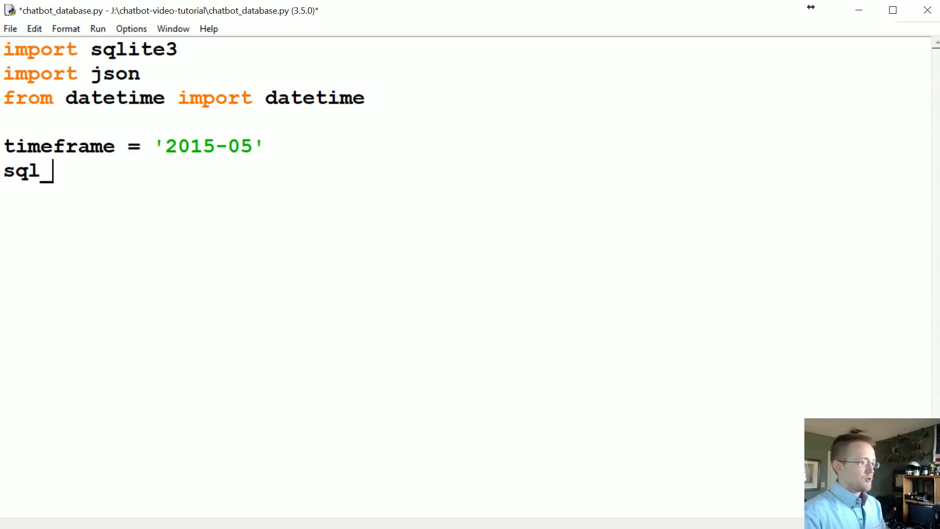
{"action": "type", "text": "transaction = []"}
{"action": "left_click_drag", "start_coordinate": [253, 171], "coordinate": [4, 171]}
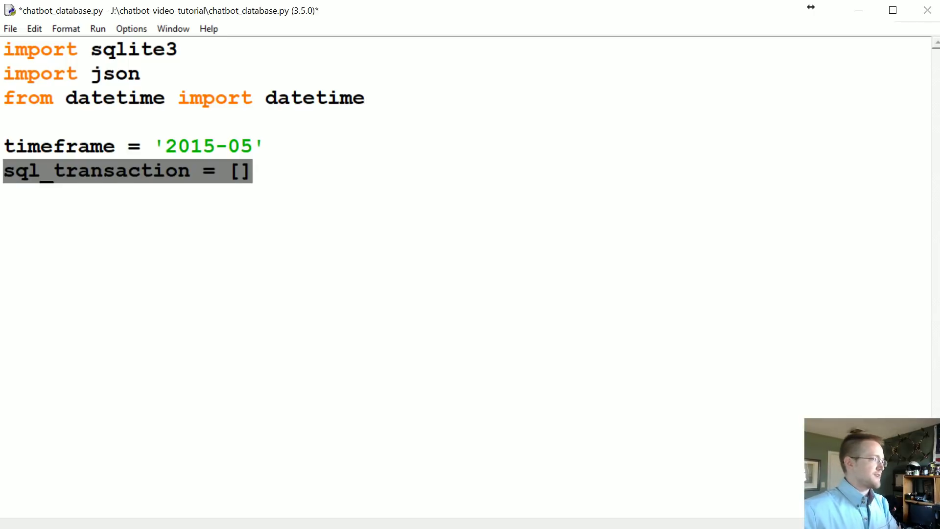
Step: Add connection = sqlite3.connect('{}.db'.format(timeframe)), fixing the .cb typo
{"action": "key", "text": "Down"}
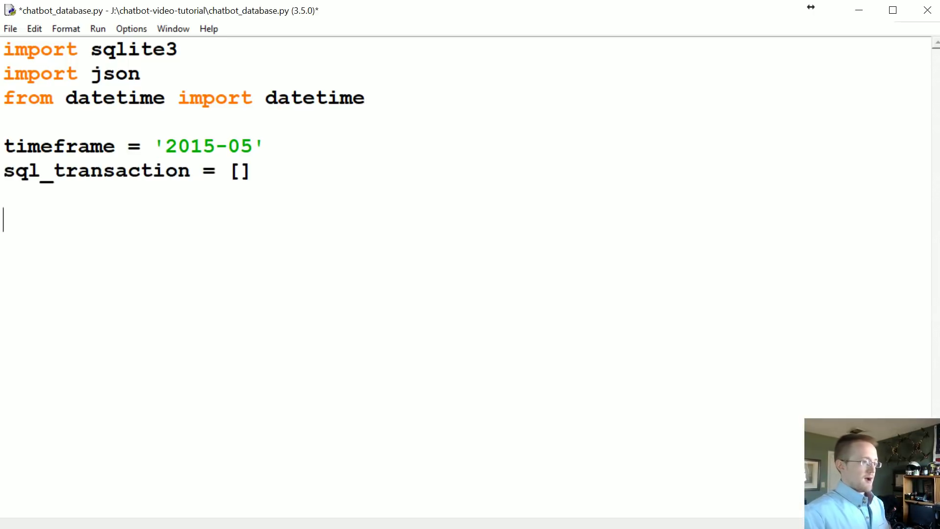
{"action": "type", "text": "connection = sqlite3.connect()''"}
{"action": "key", "text": "Left"}
{"action": "type", "text": "{}"}
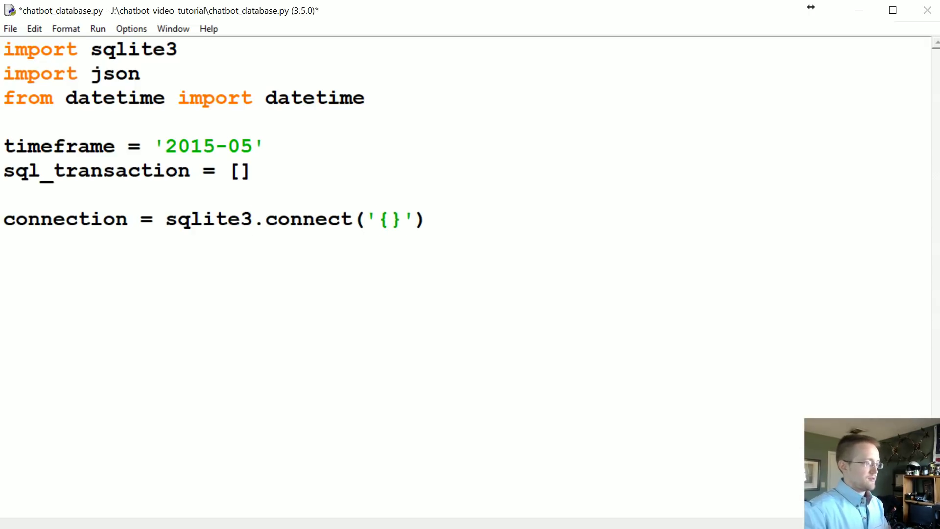
{"action": "type", "text": ".cb"}
{"action": "key", "text": "Left"}
{"action": "key", "text": "Left"}
{"action": "key", "text": "BackSpace"}
{"action": "type", "text": "d"}
{"action": "key", "text": "Right"}
{"action": "key", "text": "Right"}
{"action": "type", "text": ".format()timeframe"}
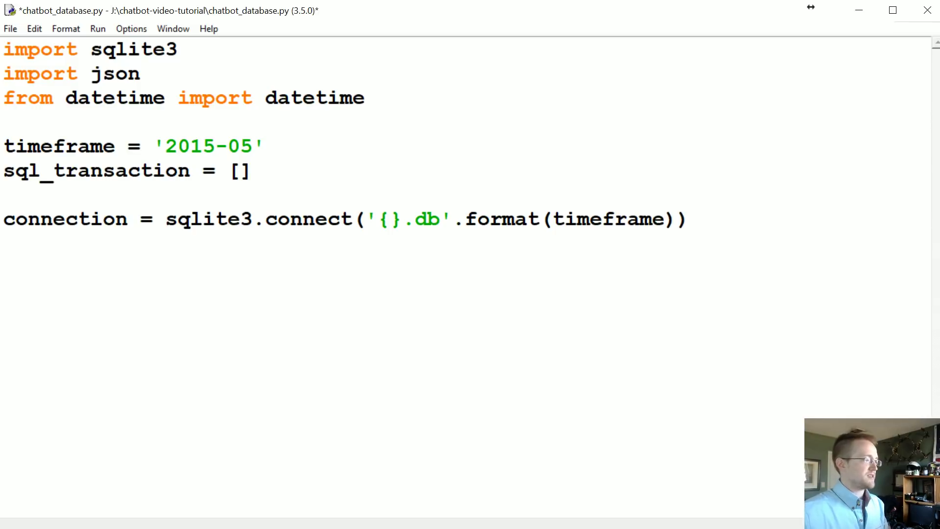
{"action": "left_click_drag", "start_coordinate": [190, 147], "coordinate": [265, 146]}
{"action": "left_click", "coordinate": [689, 219]}
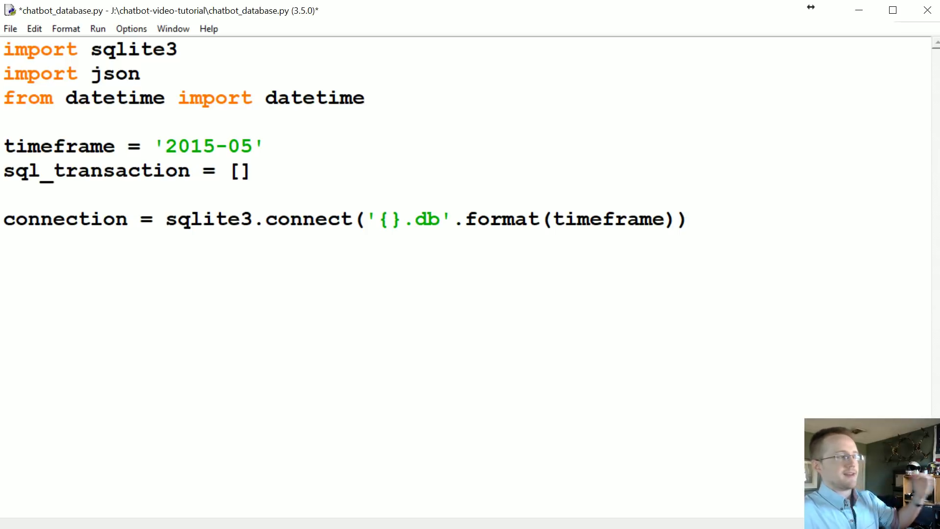
{"action": "left_click_drag", "start_coordinate": [165, 147], "coordinate": [253, 147]}
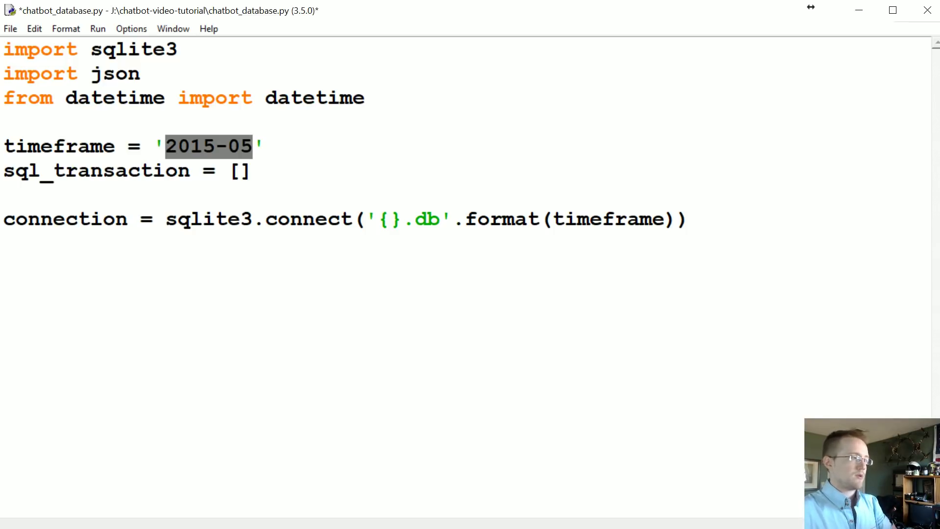
Step: Add c = connection.cursor() on the line after the connection
{"action": "key", "text": "ctrl+End"}
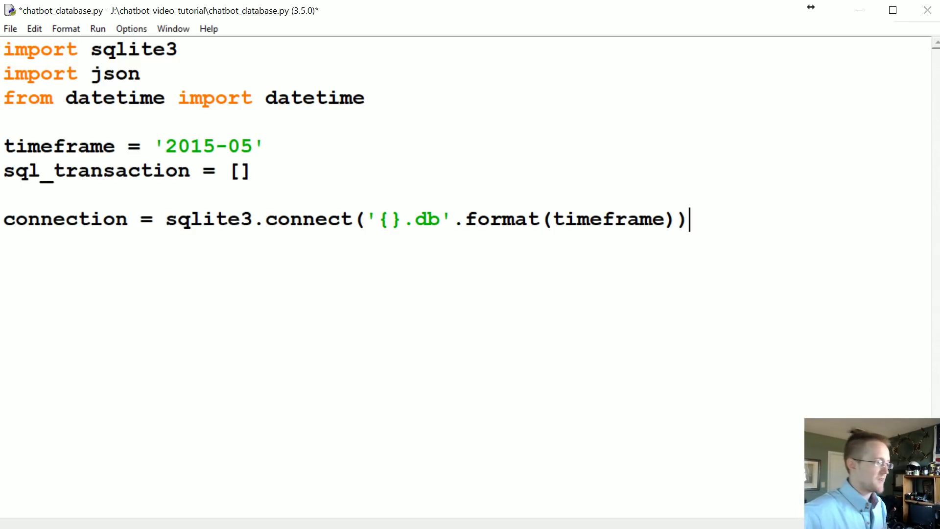
{"action": "key", "text": "Return"}
{"action": "type", "text": "= connection."}
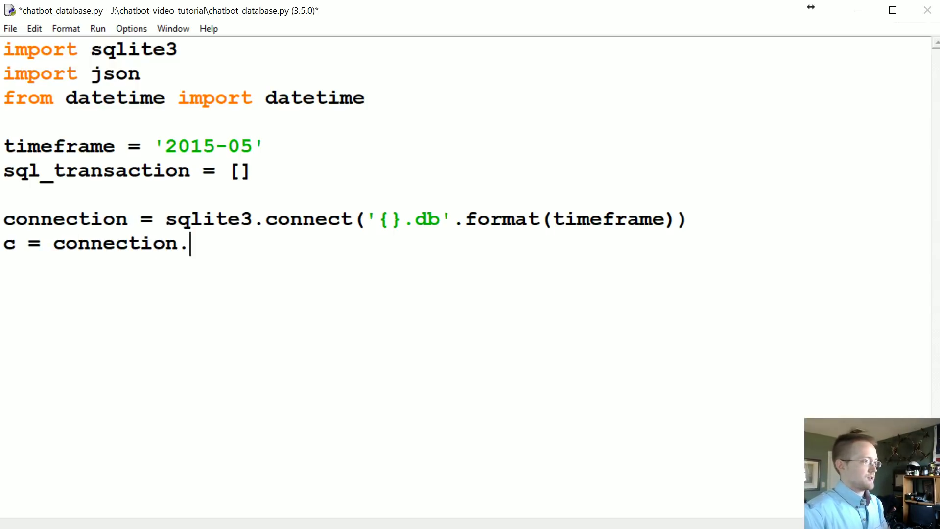
{"action": "type", "text": "cursor"}
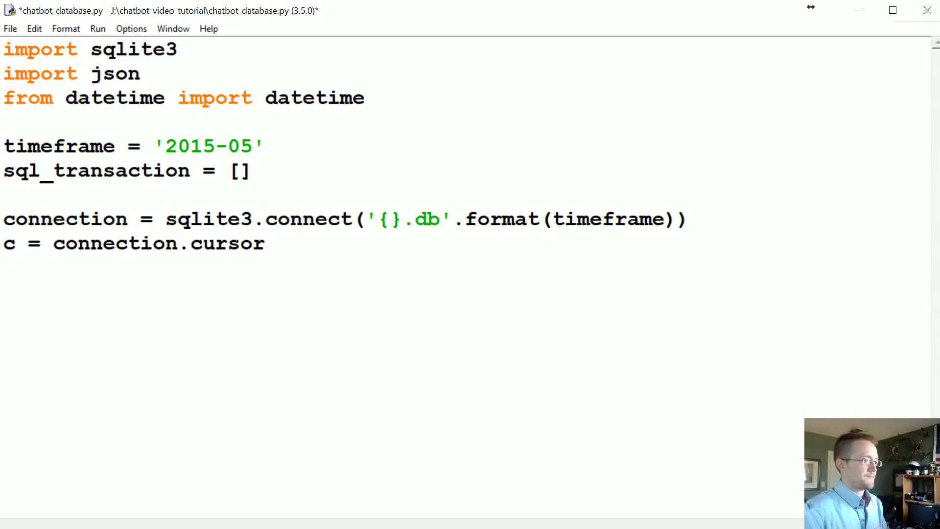
{"action": "type", "text": "()"}
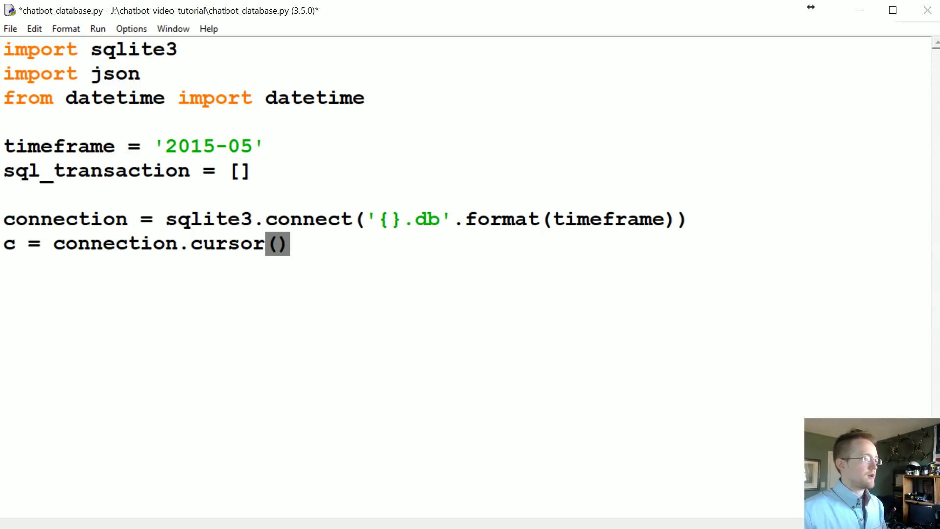
{"action": "key", "text": "Return"}
{"action": "type", "text": "def create_tabl"}
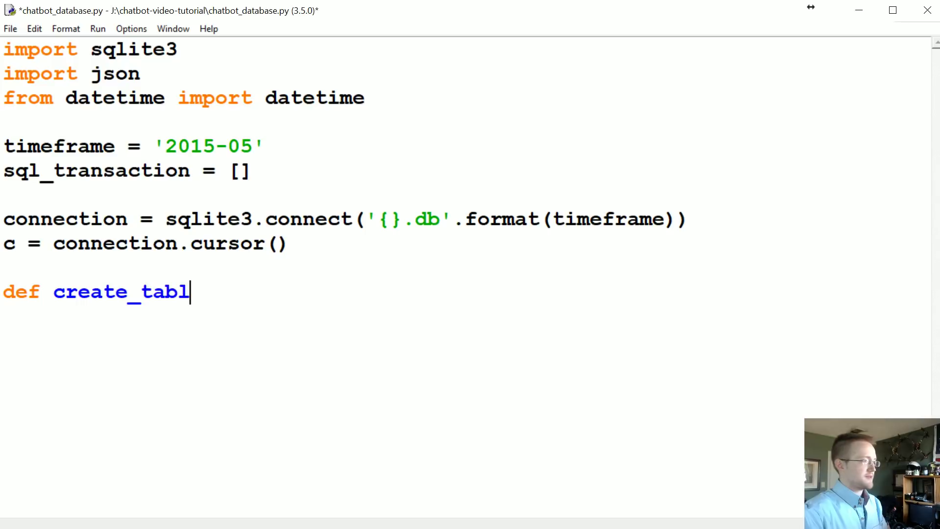
{"action": "type", "text": "e():"}
Step: Define create_table() running CREATE TABLE IF NOT EXISTS parent_reply(parent_id TEXT PRIMARY KEY)
{"action": "key", "text": "Return"}
{"action": "type", "text": "c.execute"}
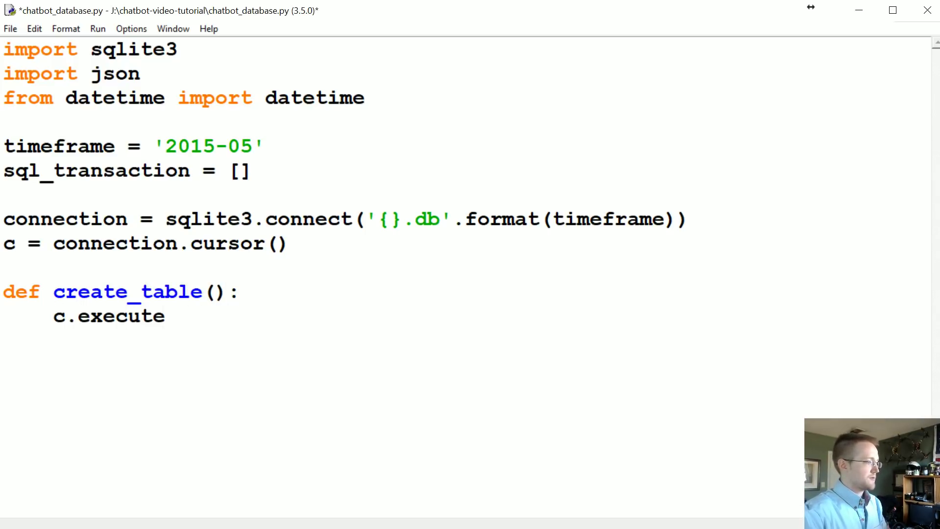
{"action": "type", "text": "()"}
{"action": "key", "text": "Left"}
{"action": "type", "text": "\"\""}
{"action": "key", "text": "Left"}
{"action": "type", "text": "CREATE TABLE IF NOT EXISTS "}
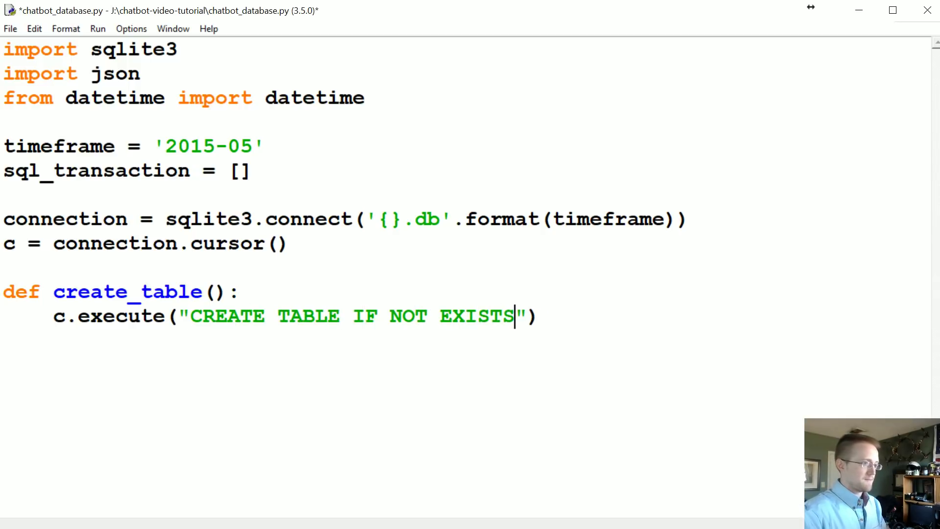
{"action": "type", "text": "parent_tabl"}
{"action": "key", "text": "BackSpace"}
{"action": "key", "text": "BackSpace"}
{"action": "type", "text": "repl"}
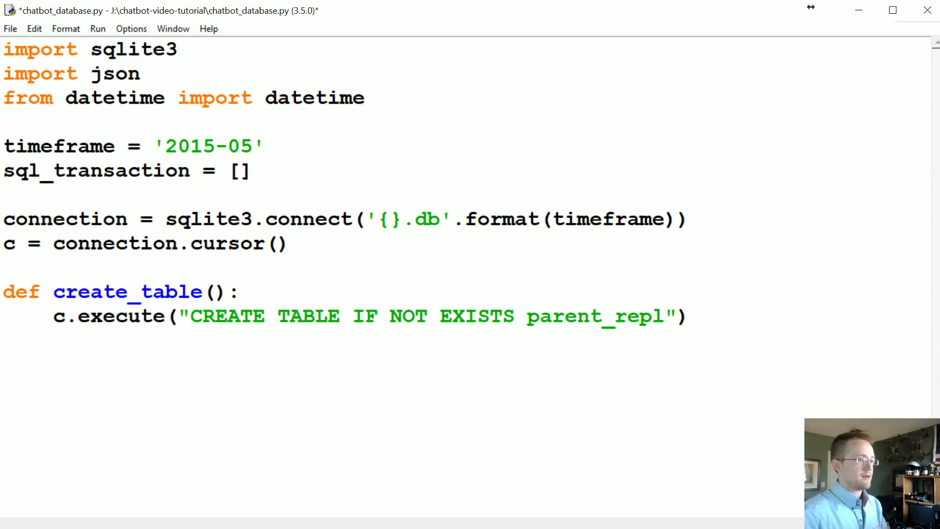
{"action": "type", "text": "y()"}
{"action": "key", "text": "Left"}
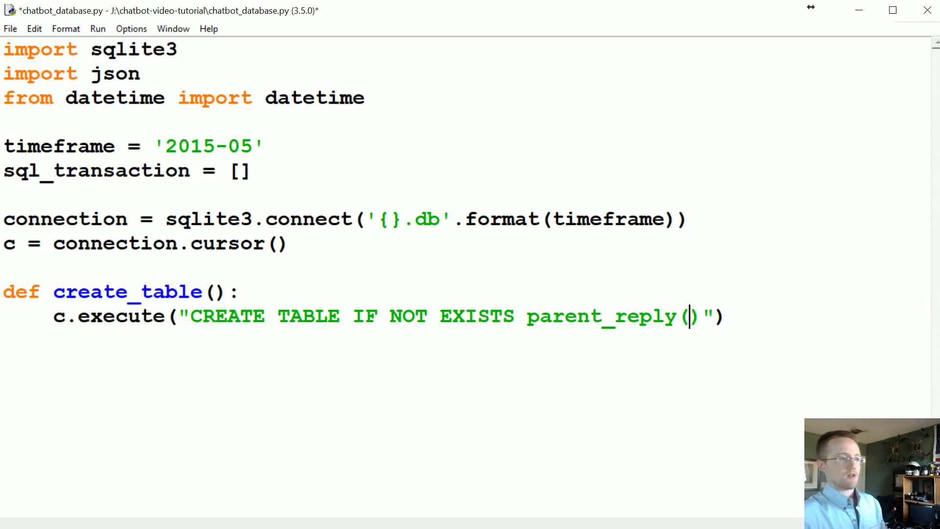
{"action": "type", "text": "parent_id"}
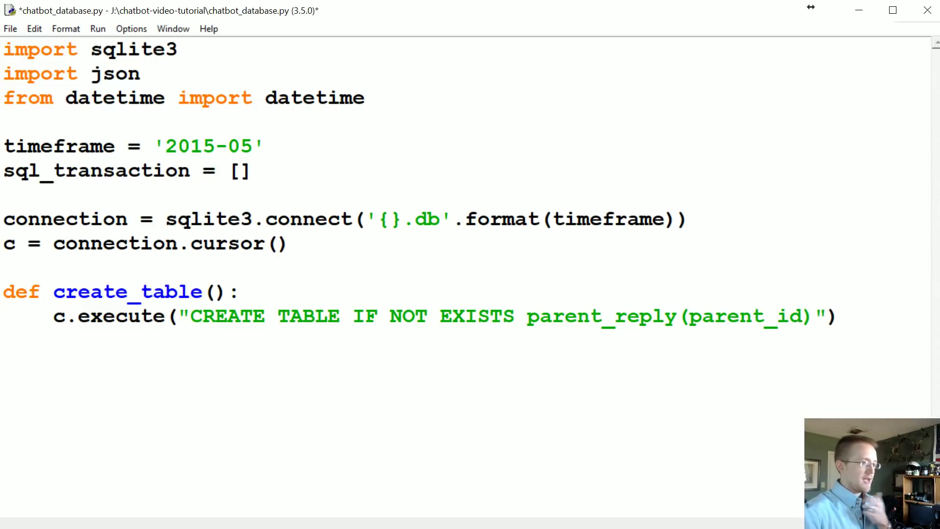
{"action": "type", "text": " TEXT PRIMARY"}
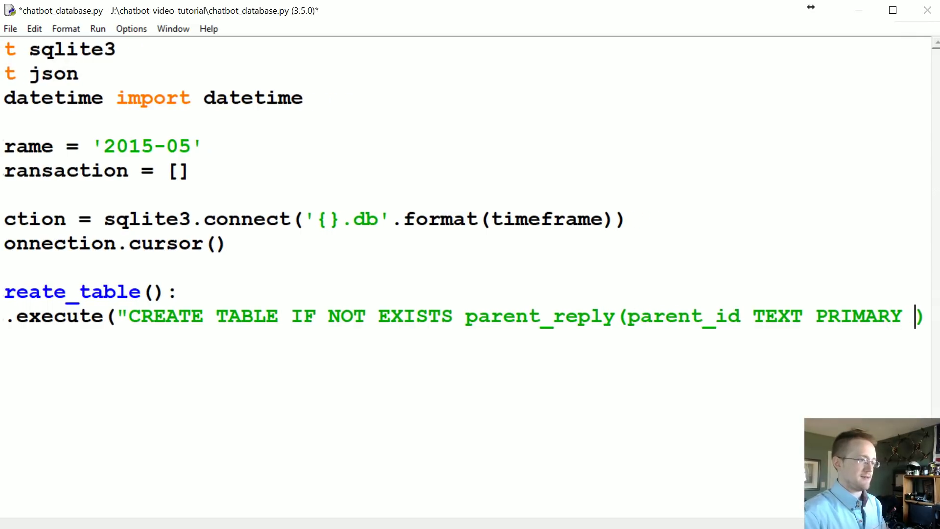
{"action": "type", "text": " KEY"}
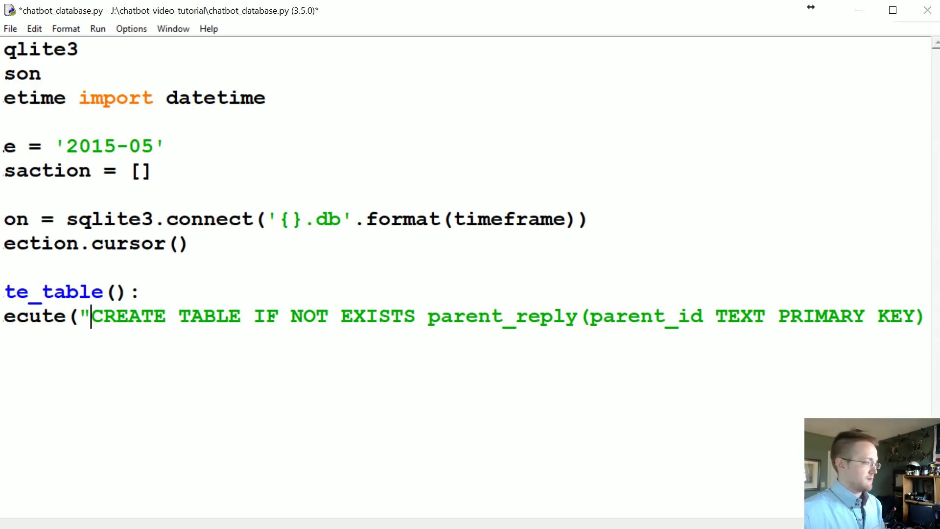
Step: Make the SQL a triple-quoted string and break it before (parent_id
{"action": "key", "text": "BackSpace"}
{"action": "type", "text": "\"\"\""}
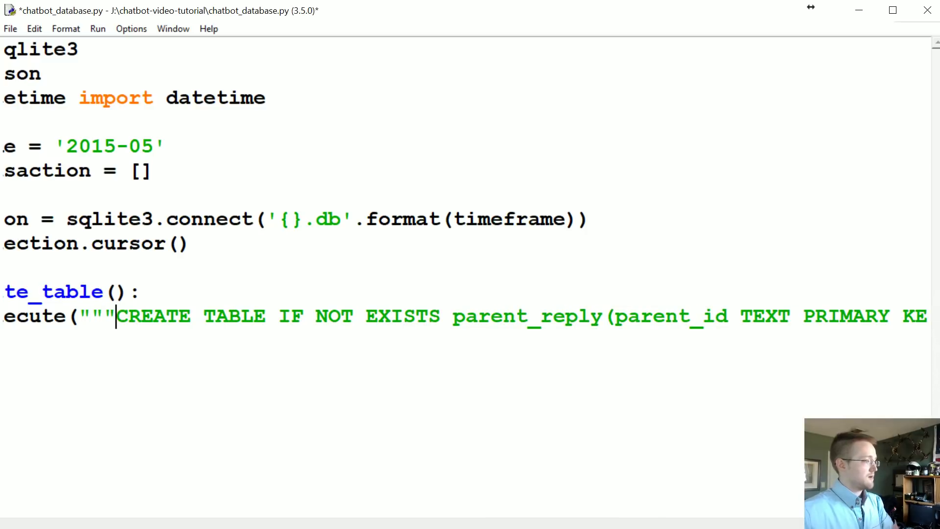
{"action": "key", "text": "Left"}
{"action": "key", "text": "Left"}
{"action": "key", "text": "shift+End"}
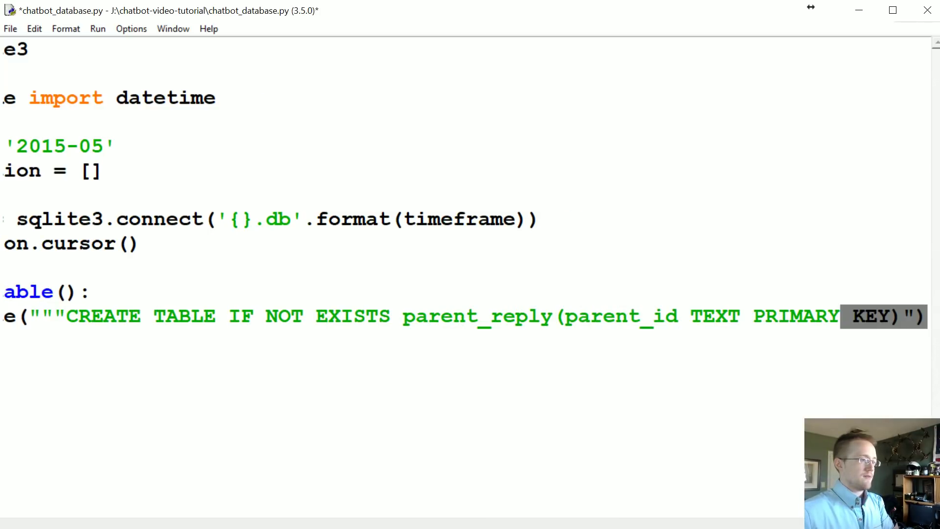
{"action": "key", "text": "End"}
{"action": "key", "text": "Left"}
{"action": "type", "text": "\"\""}
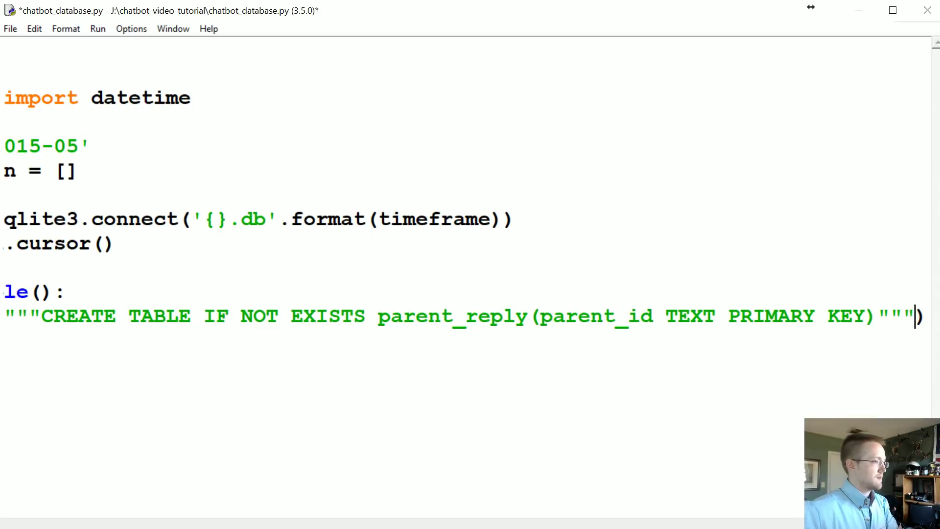
{"action": "left_click", "coordinate": [528, 316]}
{"action": "key", "text": "Return"}
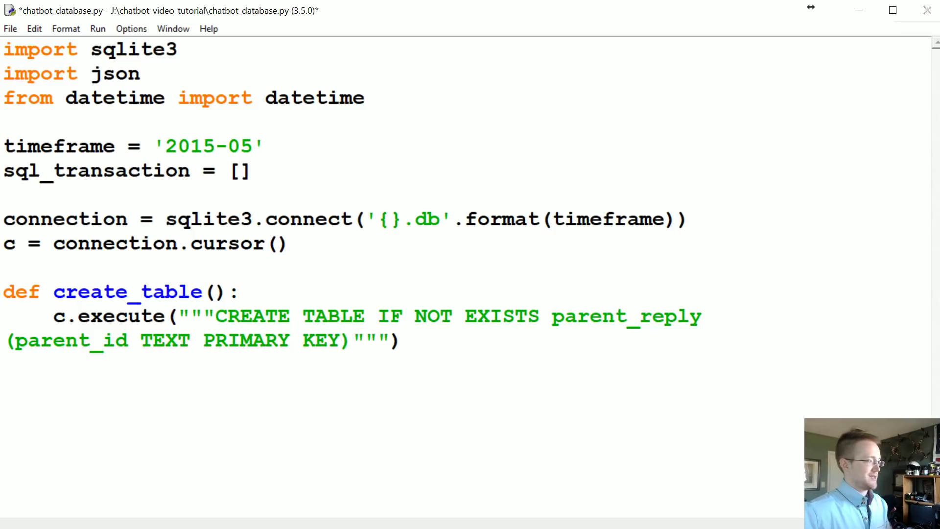
{"action": "key", "text": "Left"}
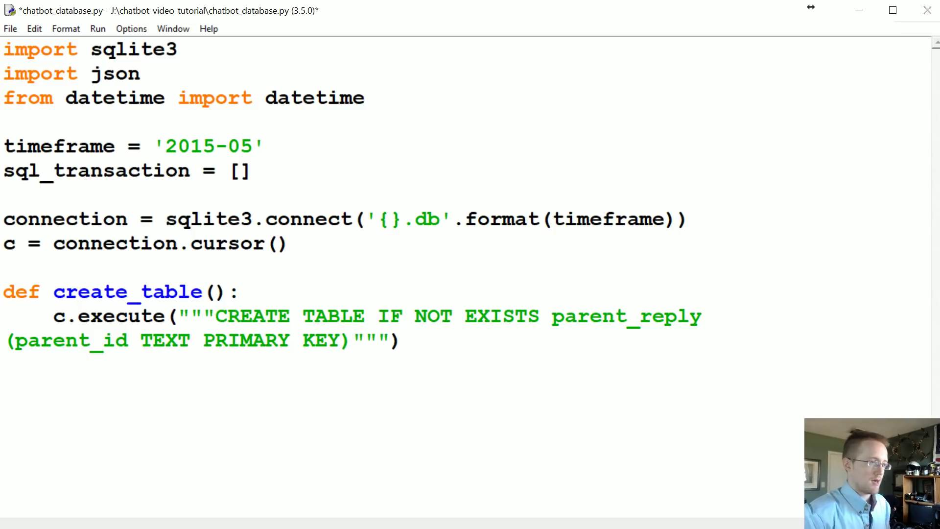
{"action": "type", "text": ", "}
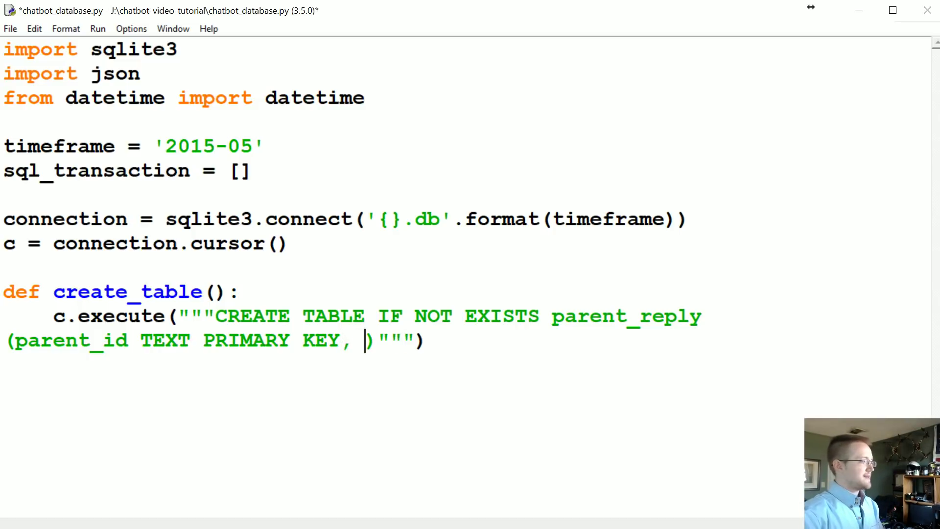
{"action": "type", "text": "COMMENT"}
Step: Add comment_id TEXT UNIQUE, parent, comment, subreddit TEXT, unix and score INT columns
{"action": "key", "text": "BackSpace"}
{"action": "key", "text": "BackSpace"}
{"action": "key", "text": "BackSpace"}
{"action": "key", "text": "BackSpace"}
{"action": "key", "text": "BackSpace"}
{"action": "key", "text": "BackSpace"}
{"action": "key", "text": "BackSpace"}
{"action": "type", "text": "comment_id TEXT PRIMARY"}
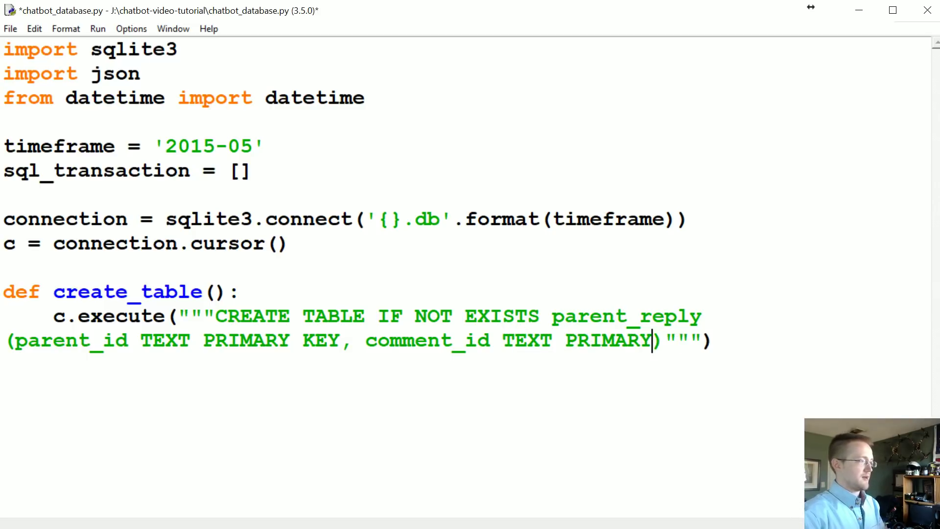
{"action": "key", "text": "BackSpace"}
{"action": "key", "text": "BackSpace"}
{"action": "key", "text": "BackSpace"}
{"action": "key", "text": "BackSpace"}
{"action": "key", "text": "BackSpace"}
{"action": "key", "text": "BackSpace"}
{"action": "type", "text": "UIN"}
{"action": "key", "text": "BackSpace"}
{"action": "key", "text": "BackSpace"}
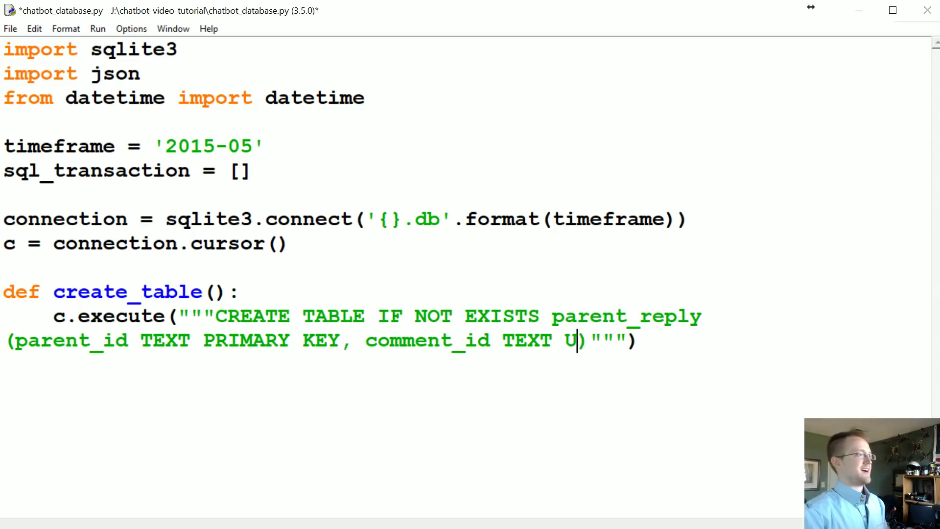
{"action": "type", "text": "NQI"}
{"action": "key", "text": "BackSpace"}
{"action": "key", "text": "BackSpace"}
{"action": "type", "text": "IQUE, parent TEXT"}
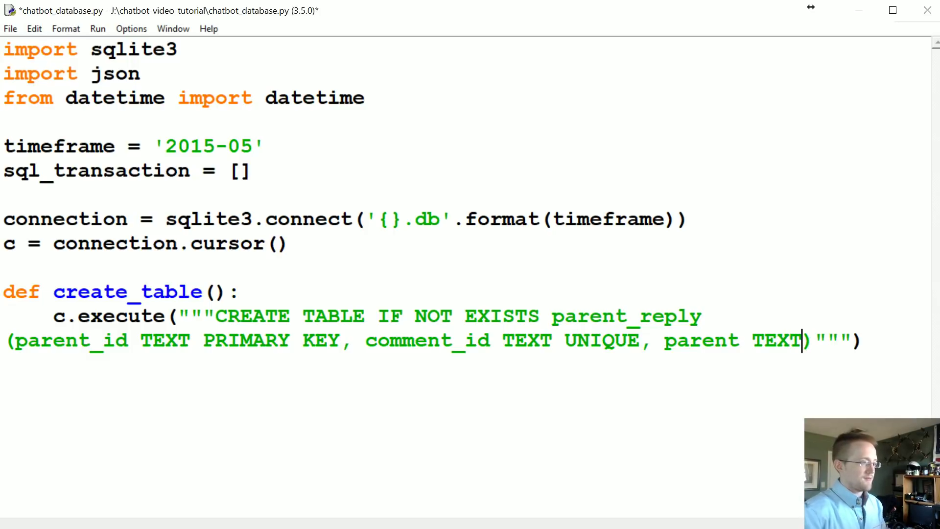
{"action": "type", "text": ", "}
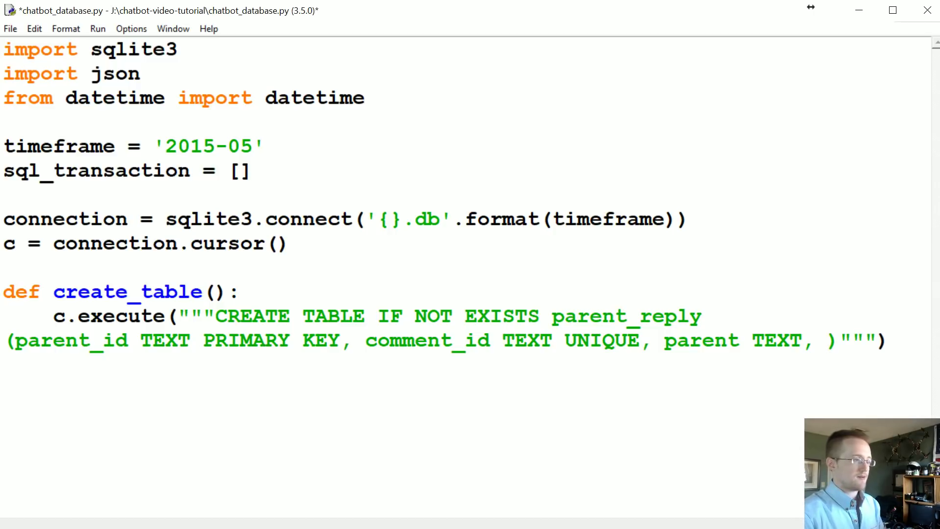
{"action": "type", "text": "comment TEXT, "}
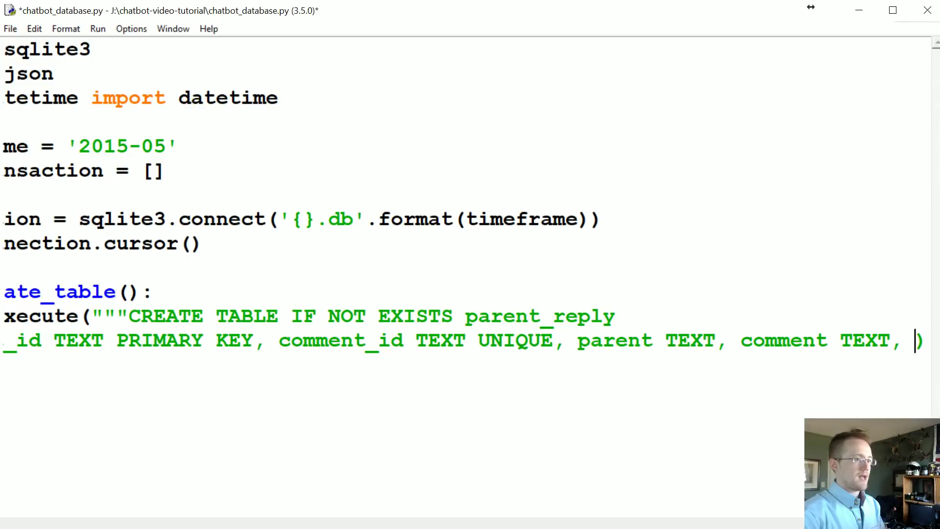
{"action": "type", "text": "subb"}
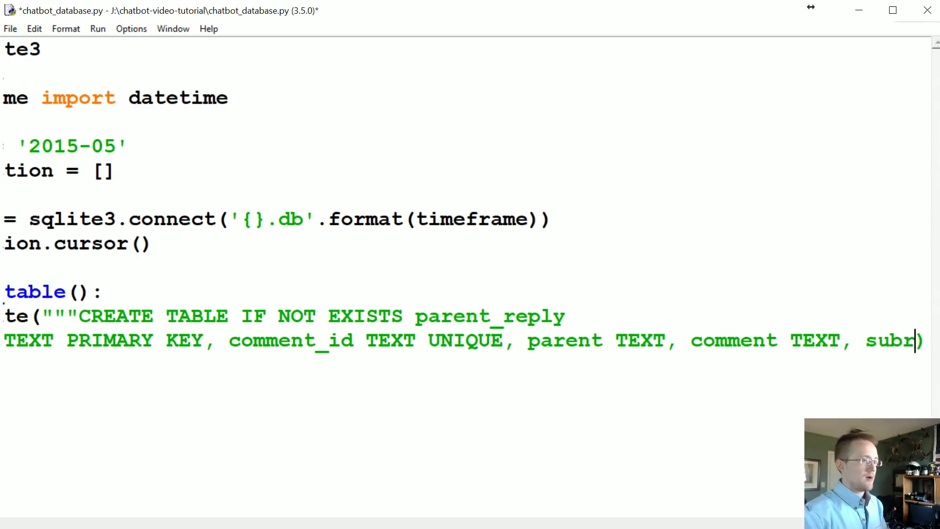
{"action": "key", "text": "BackSpace"}
{"action": "type", "text": "reddit TEXT"}
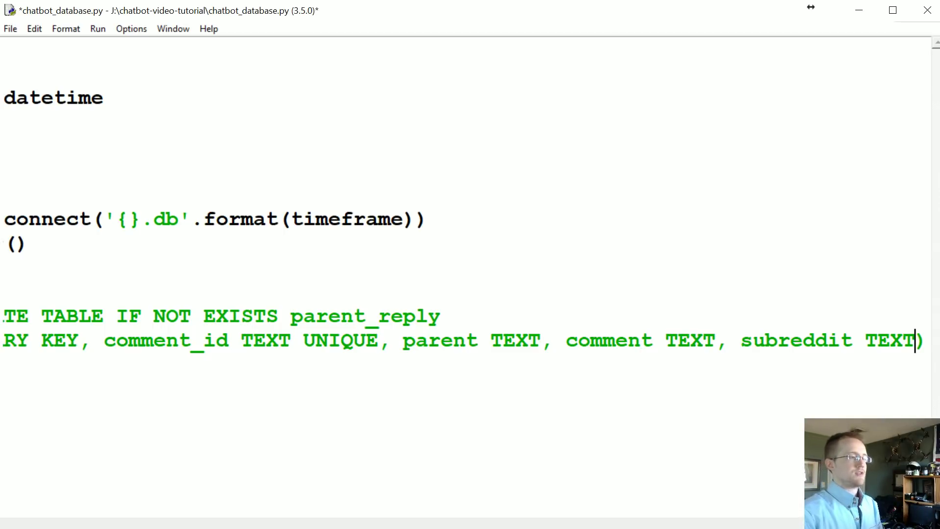
{"action": "type", "text": ","}
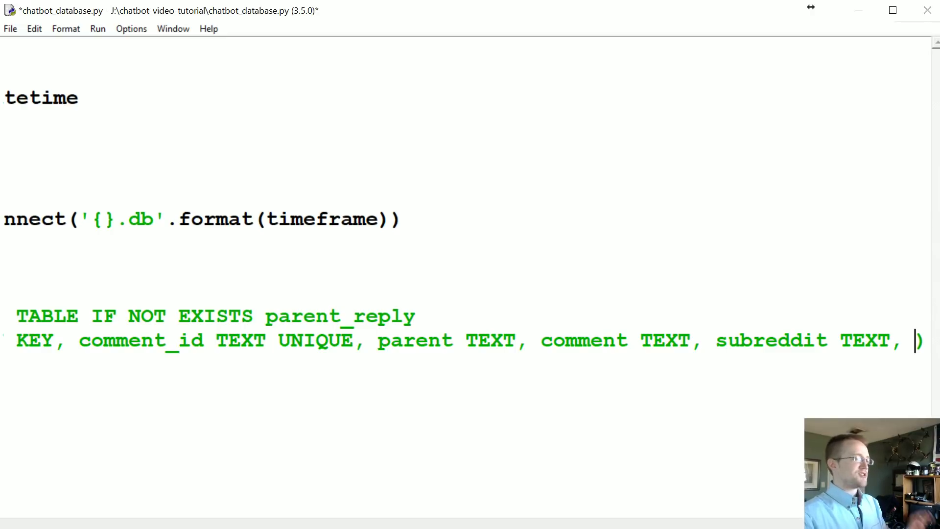
{"action": "type", "text": "unix "}
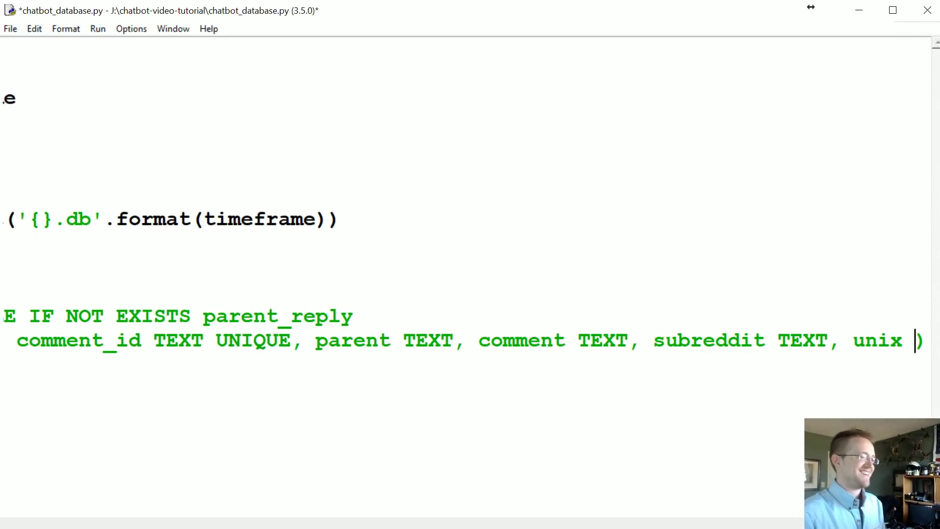
{"action": "type", "text": "INT"}
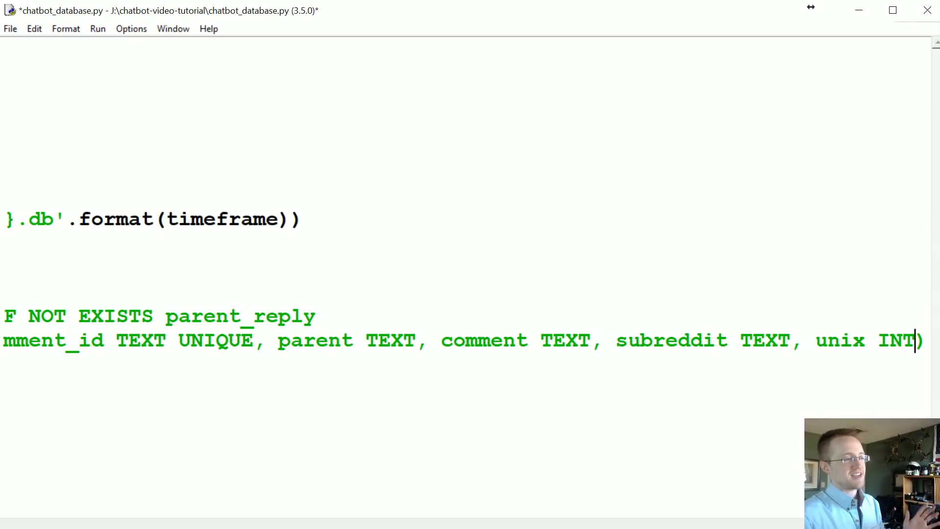
{"action": "type", "text": ", "}
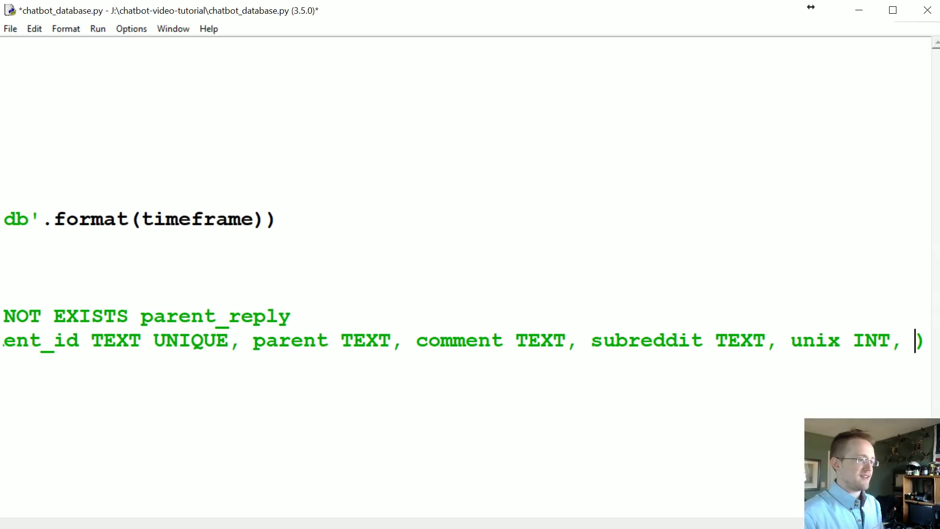
{"action": "type", "text": "score "}
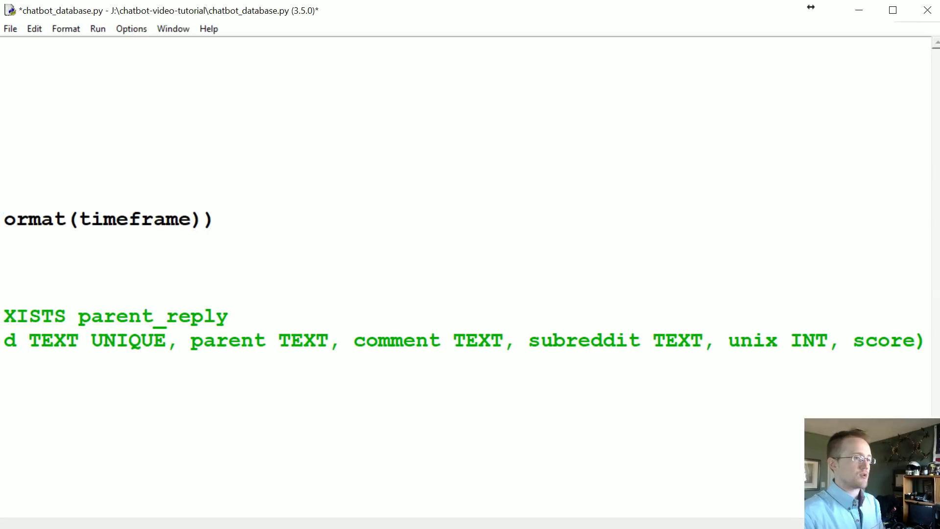
{"action": "type", "text": "INT"}
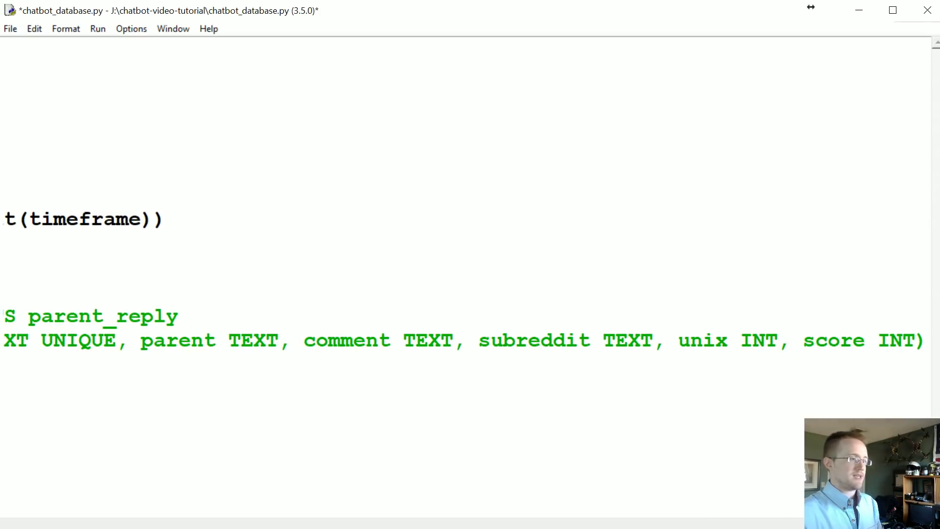
{"action": "key", "text": "Right"}
{"action": "type", "text": "\"\"\")"}
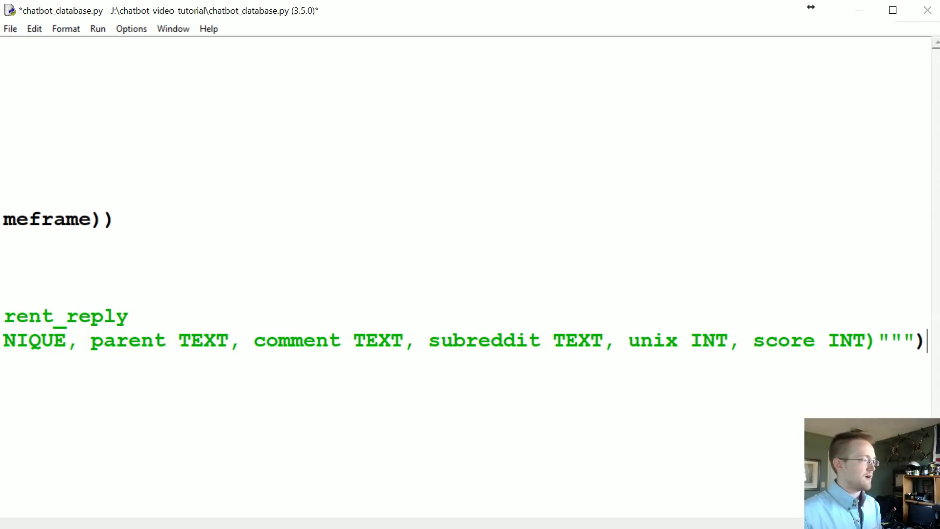
Step: Wrap the column list before TEXT and add an if __name__ == "__main__": block calling create_table()
{"action": "left_click", "coordinate": [253, 340]}
{"action": "key", "text": "Return"}
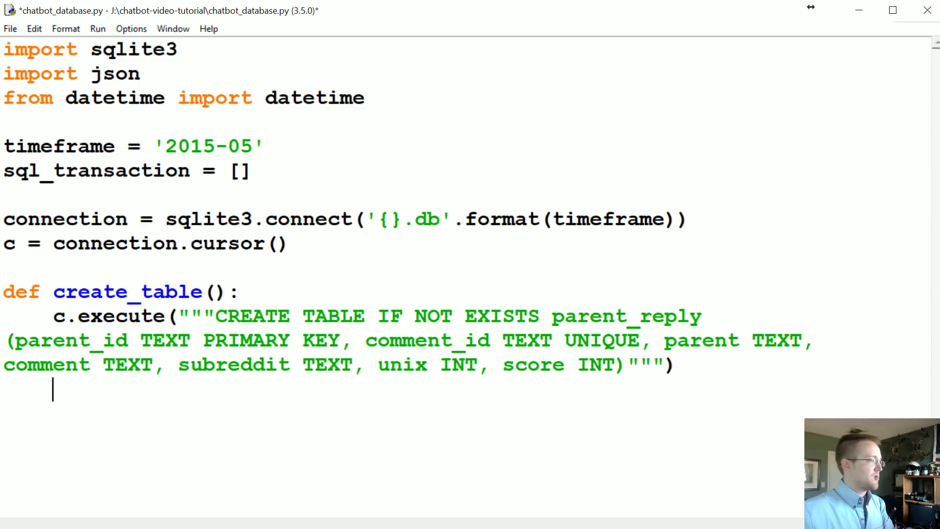
{"action": "key", "text": "Return"}
{"action": "key", "text": "BackSpace"}
{"action": "type", "text": "if __name__ == \"\""}
{"action": "key", "text": "Left"}
{"action": "type", "text": "__main__"}
{"action": "key", "text": "Return"}
{"action": "type", "text": "create_table()"}
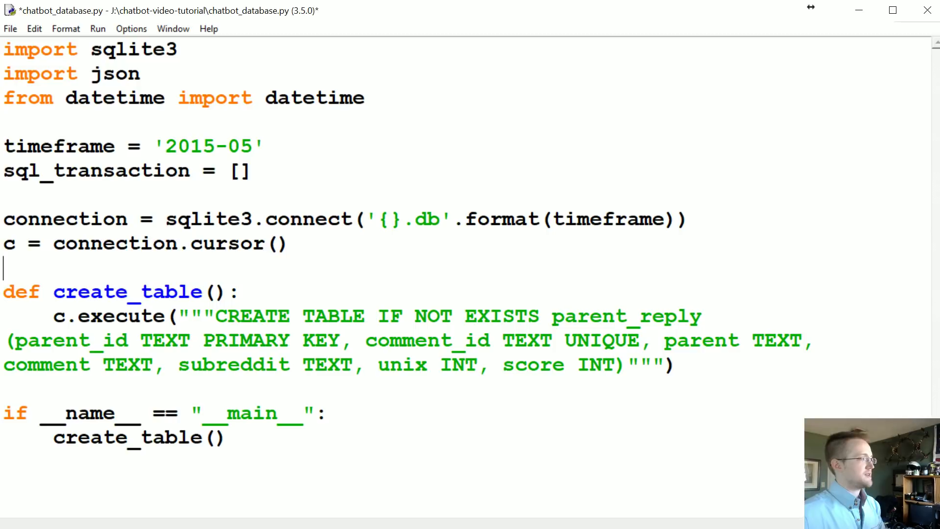
{"action": "left_click_drag", "start_coordinate": [453, 219], "coordinate": [113, 219]}
{"action": "left_click", "coordinate": [113, 220]}
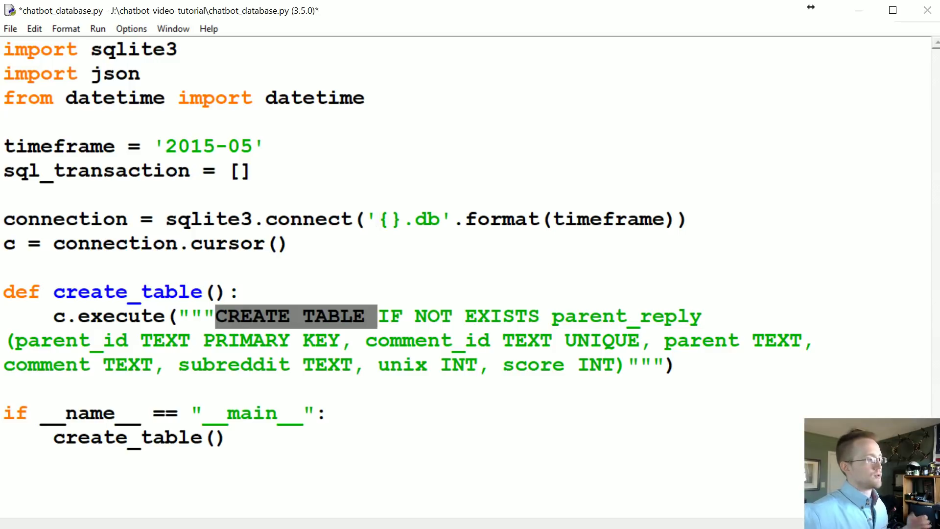
{"action": "mouse_move", "coordinate": [214, 316]}
{"action": "left_mouse_down"}
{"action": "mouse_move", "coordinate": [428, 316]}
{"action": "mouse_move", "coordinate": [478, 364]}
{"action": "left_mouse_up"}
{"action": "left_click", "coordinate": [240, 292]}
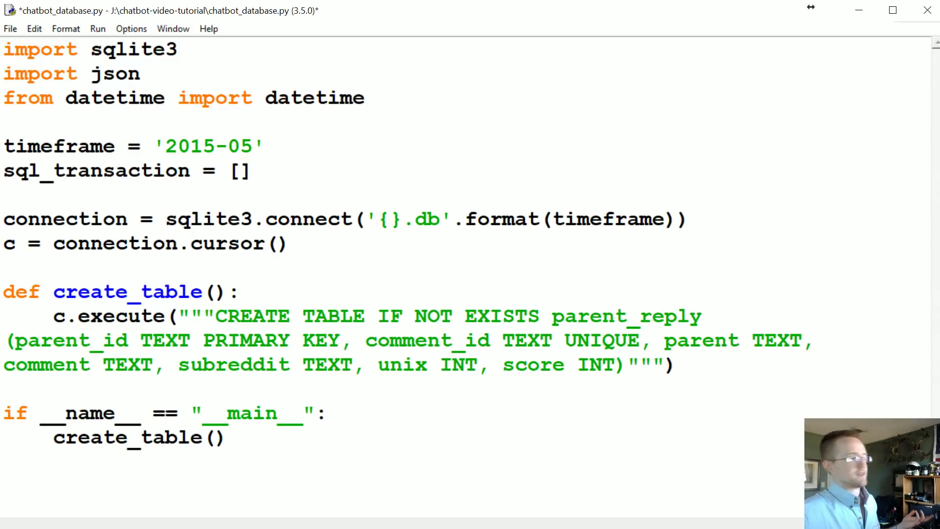
{"action": "left_click_drag", "start_coordinate": [226, 316], "coordinate": [502, 316]}
{"action": "key", "text": "Right"}
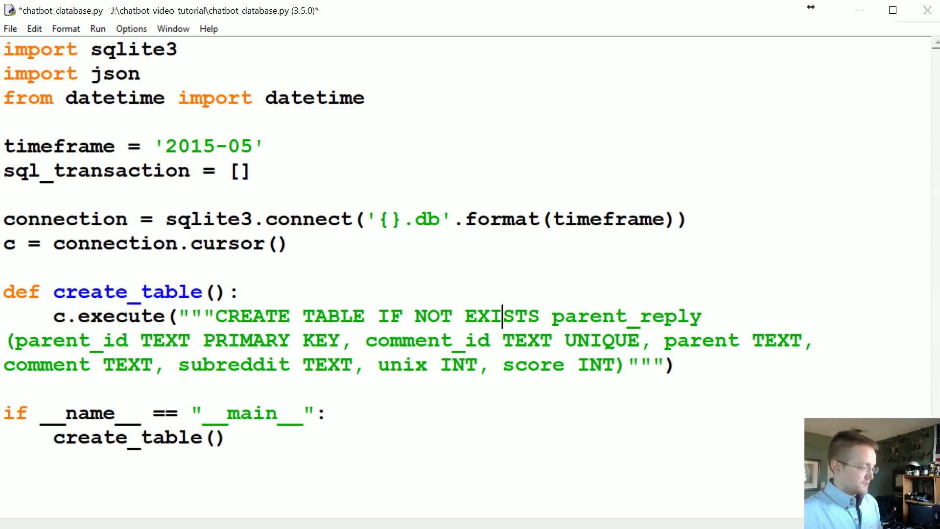
Step: Save chatbot_database.py and run the module
{"action": "key", "text": "Up"}
{"action": "key", "text": "Up"}
{"action": "key", "text": "Up"}
{"action": "key", "text": "ctrl+s"}
{"action": "key", "text": "F5"}
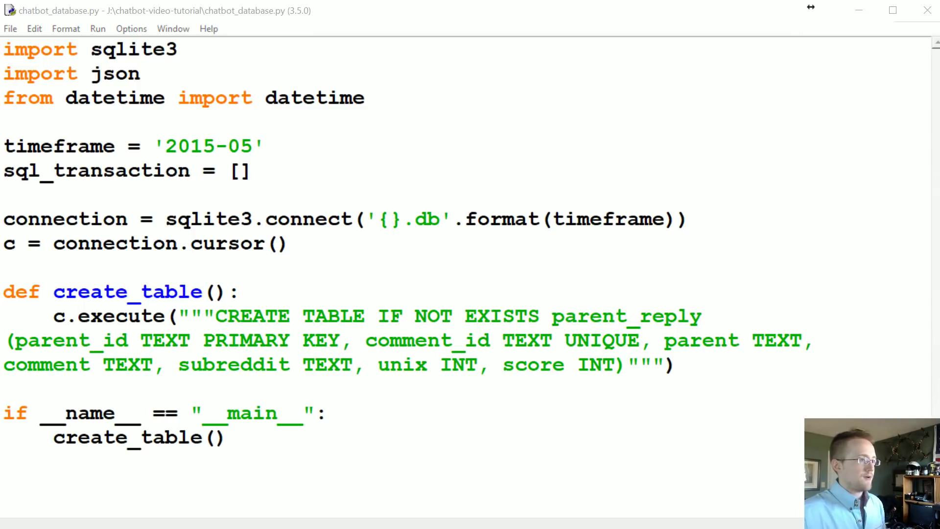